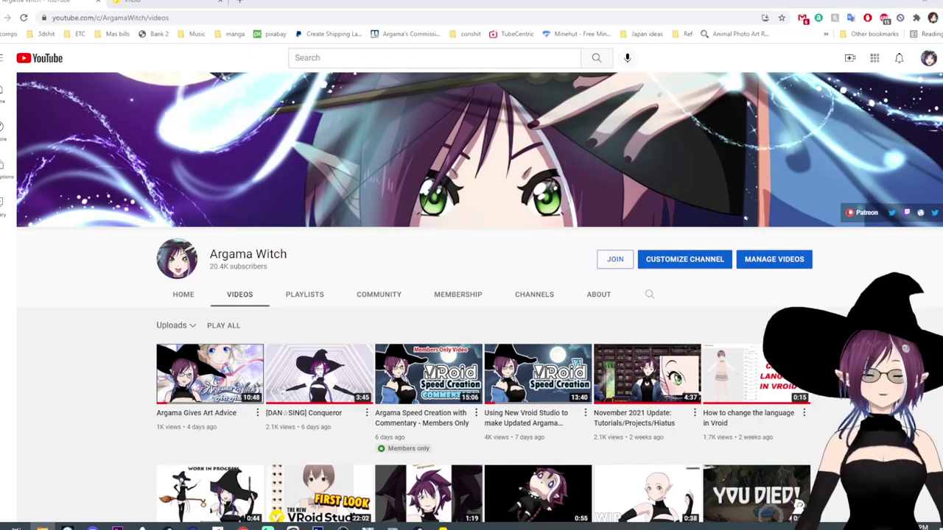
Step: Look through the channel's uploaded videos for the VRoid tutorials and speed creations
scroll(483, 309, down, 9)
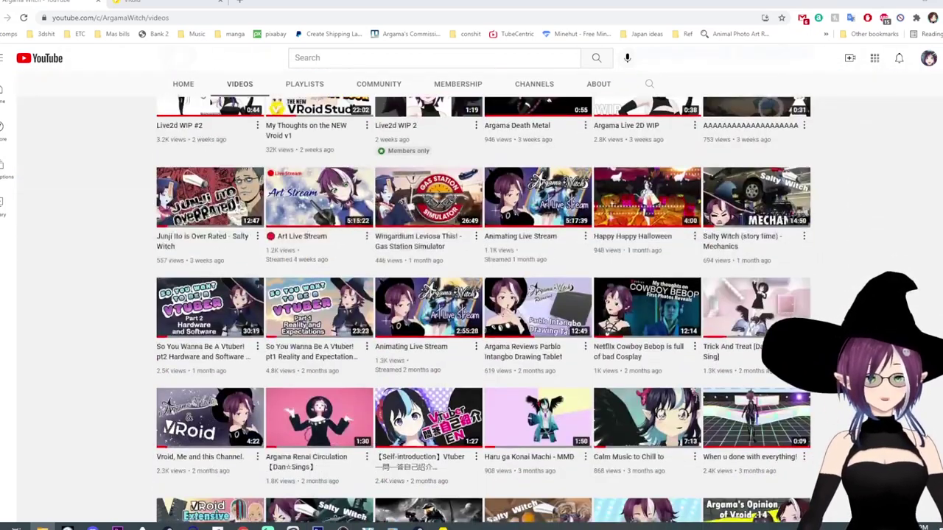
scroll(483, 309, down, 15)
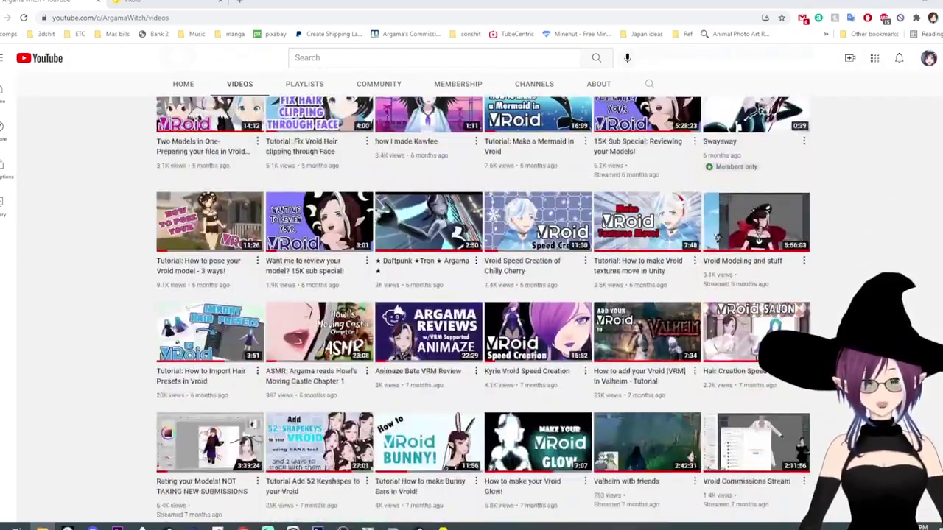
scroll(483, 309, down, 4)
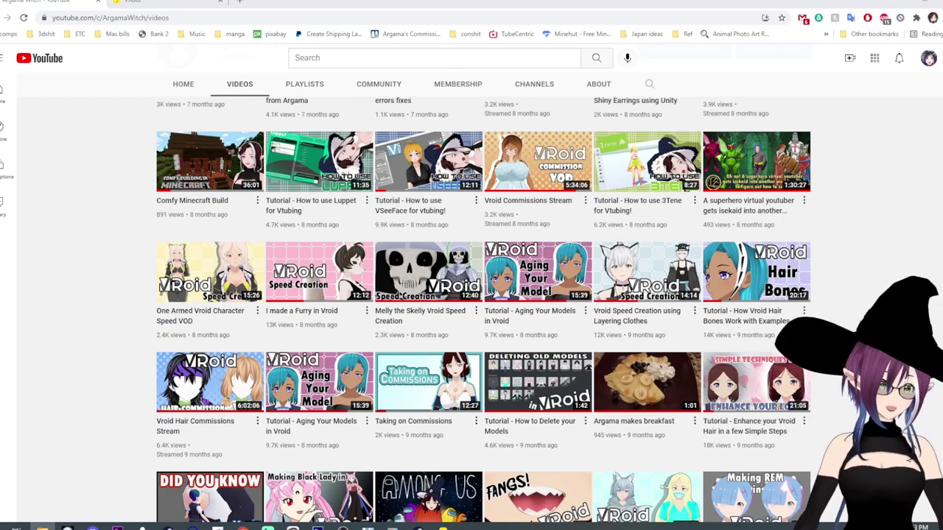
scroll(483, 310, up, 9)
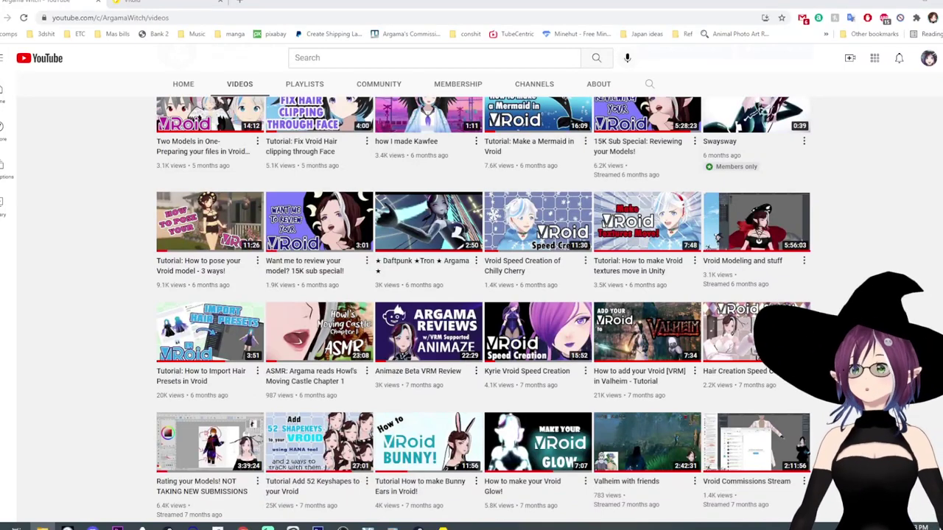
scroll(483, 309, up, 2)
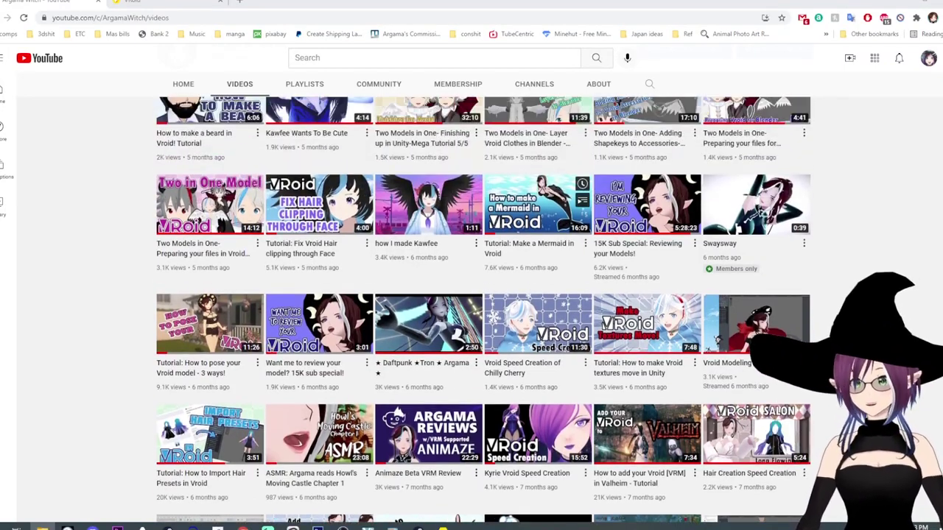
scroll(483, 309, down, 4)
scroll(640, 287, down, 6)
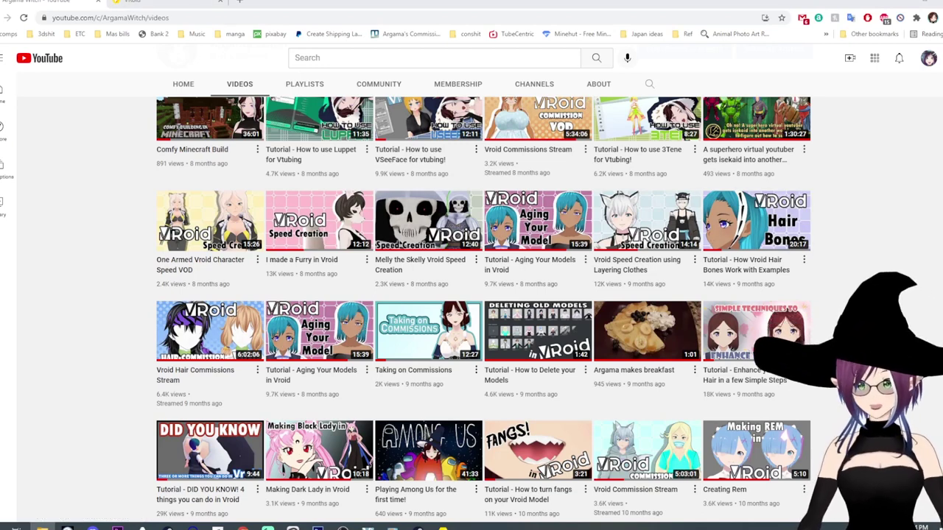
Step: Switch to VRoid Studio and apply a preset eyes set to the character's face
click(442, 527)
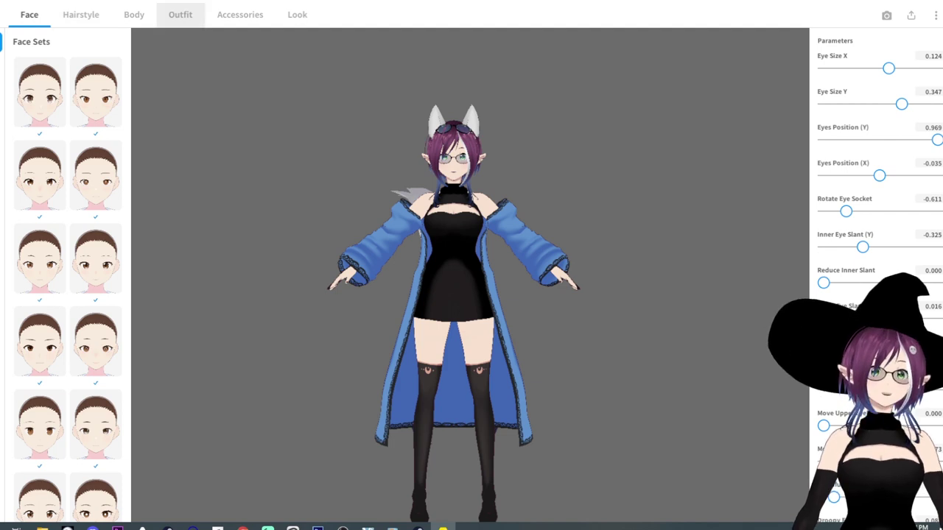
middle_drag(457, 221, 457, 295)
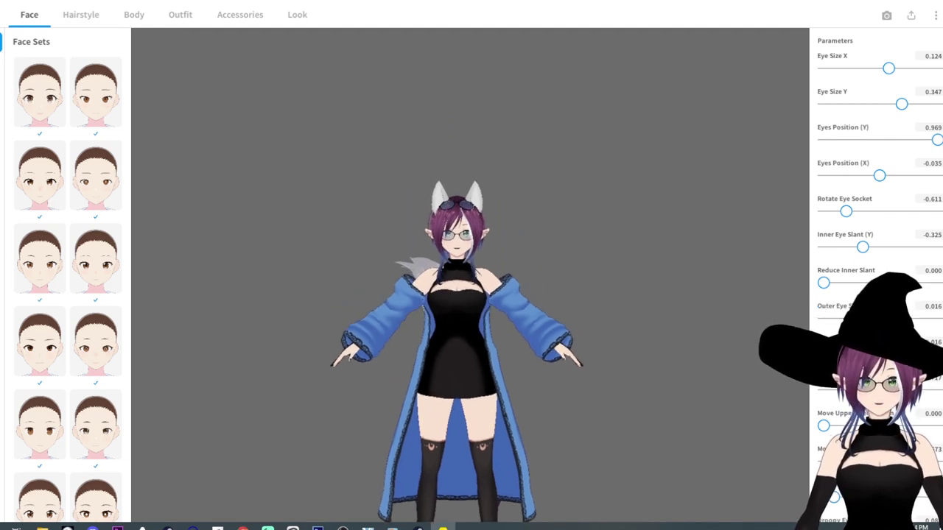
scroll(457, 276, up, 2)
scroll(456, 276, up, 3)
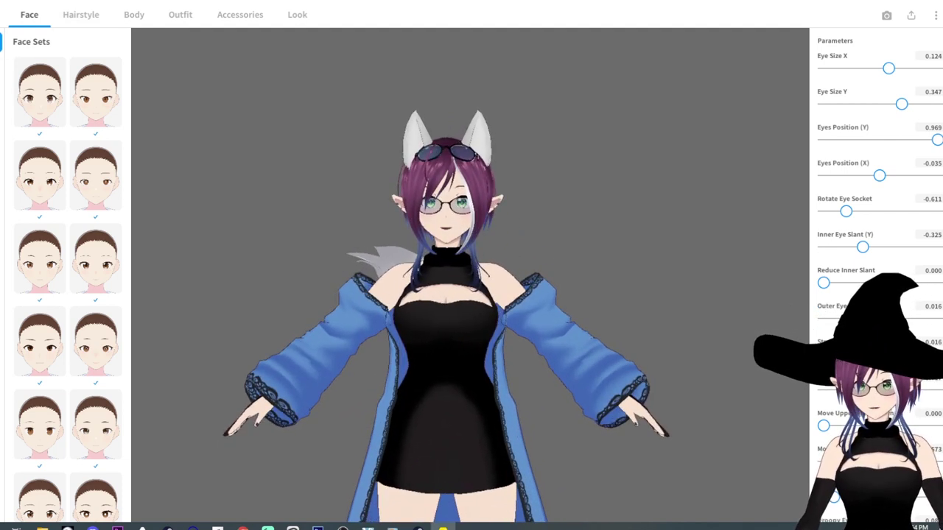
click(2, 66)
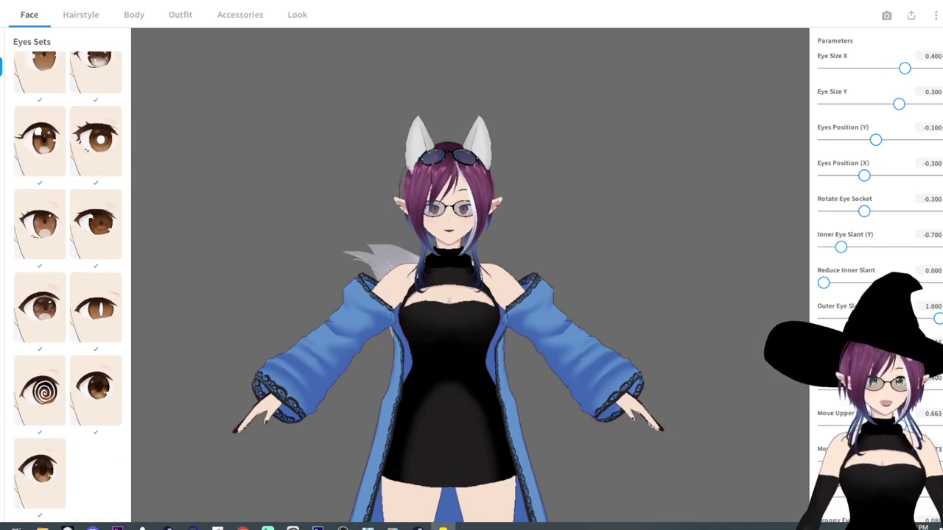
scroll(876, 192, down, 2)
scroll(876, 192, up, 2)
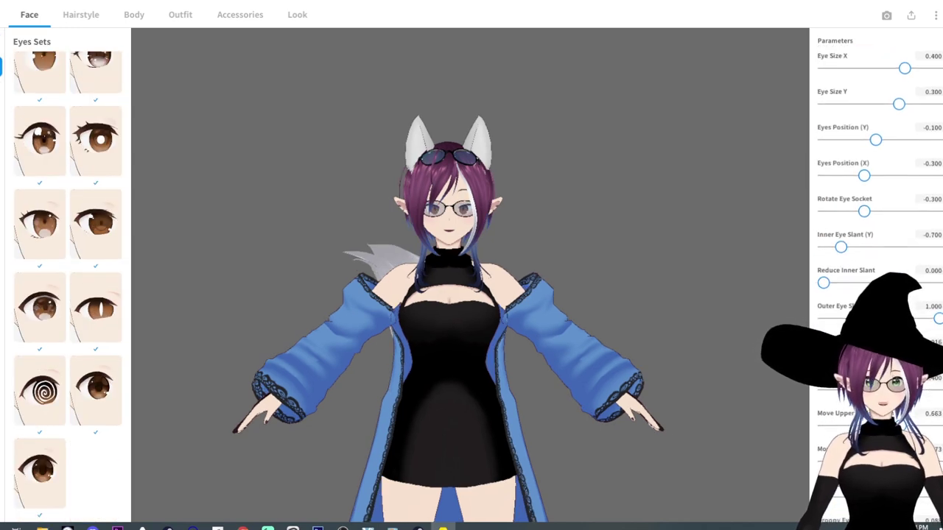
Step: Try out several iris presets on the character, including the empty one
click(1, 90)
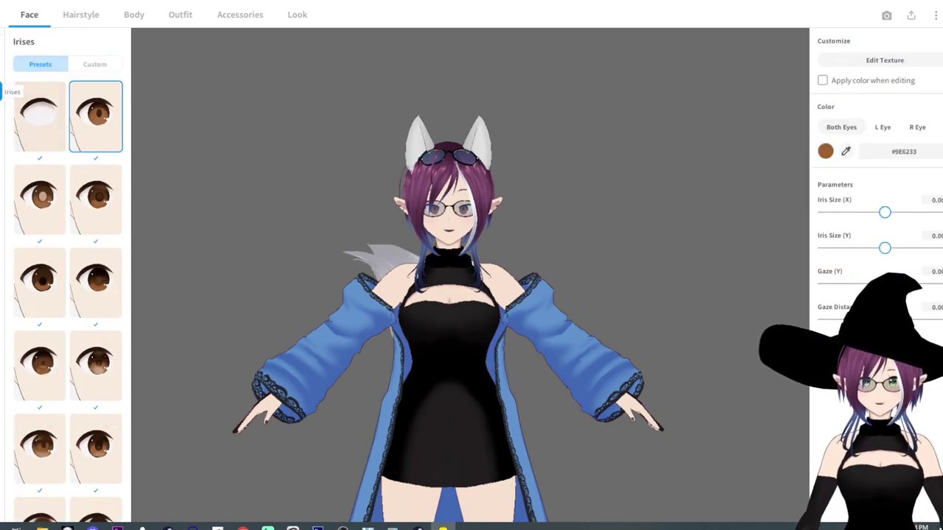
click(2, 67)
click(1, 90)
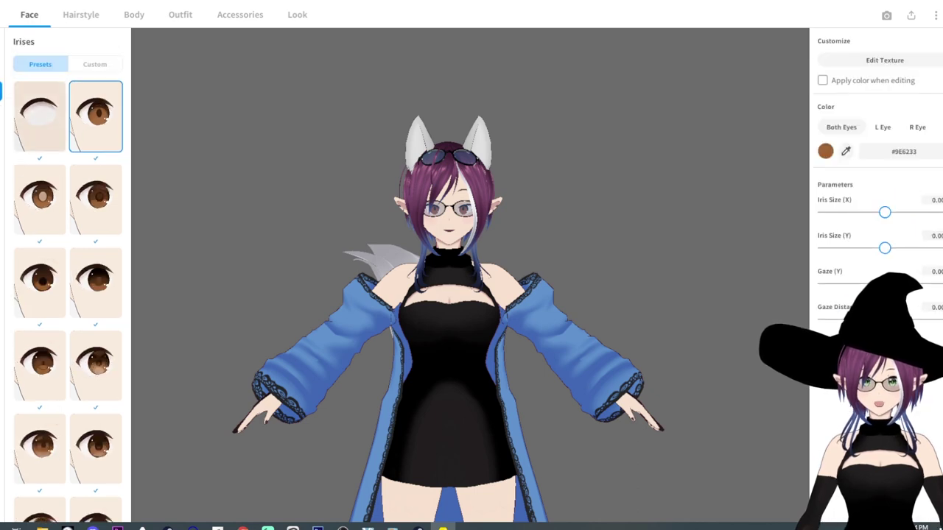
click(40, 116)
click(96, 117)
click(40, 200)
click(96, 200)
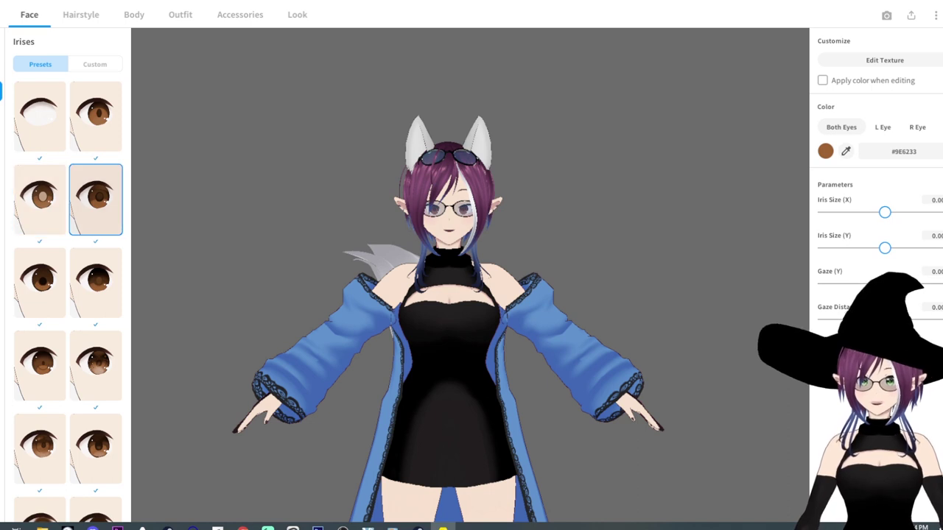
Step: Try the custom green and grey irises on the character and add a new custom iris item
click(95, 64)
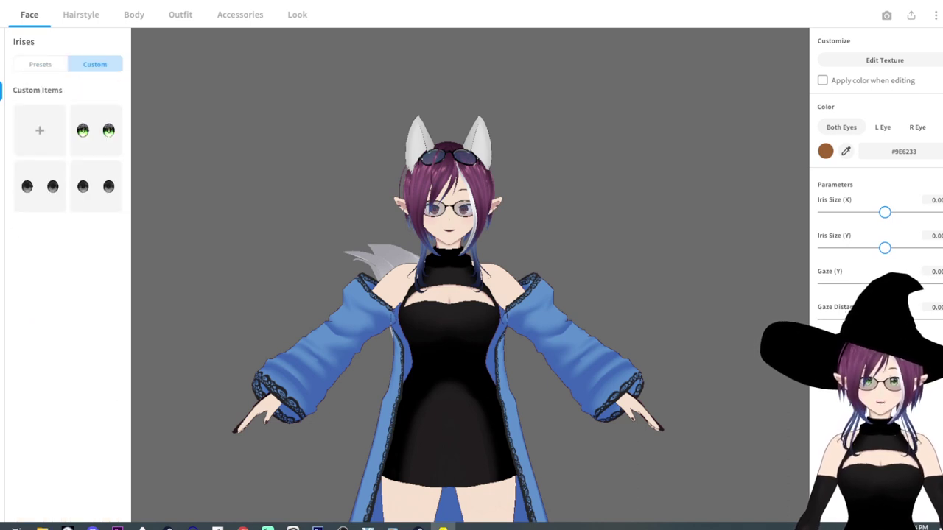
click(96, 130)
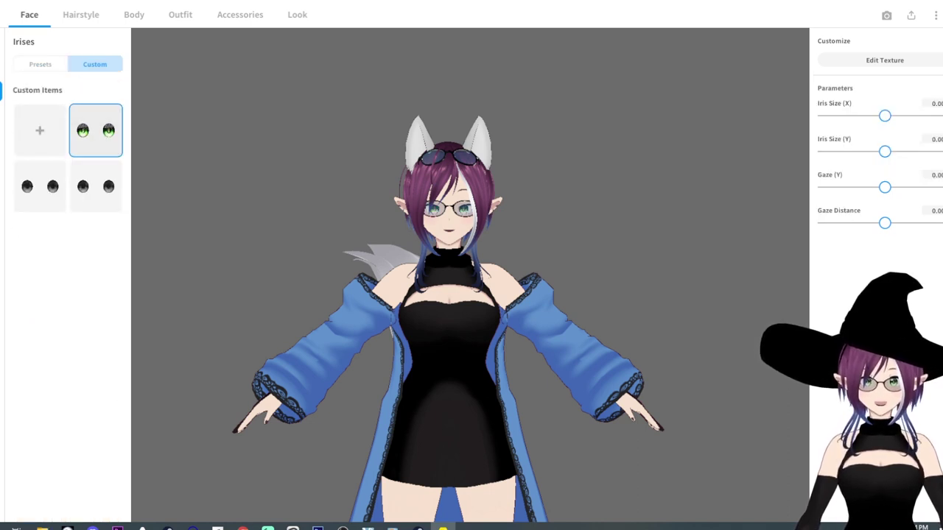
click(96, 186)
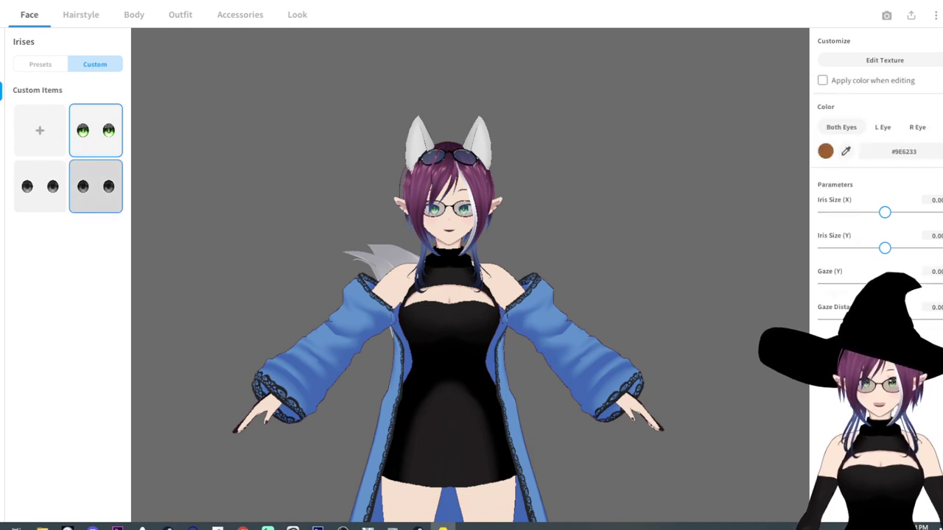
click(39, 186)
click(40, 131)
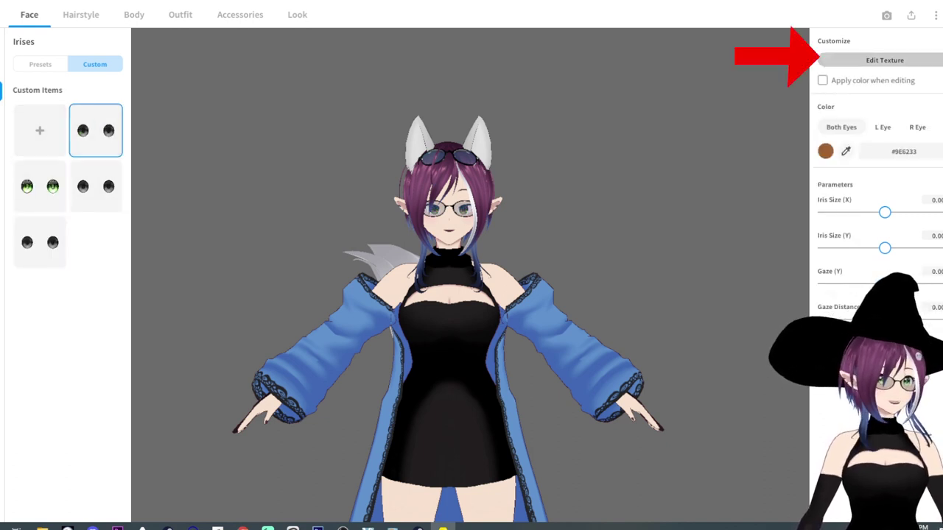
Step: Open the irises' texture for editing and inspect the face textures, including nose contour, eyelashes, eyebrows and lips
click(885, 60)
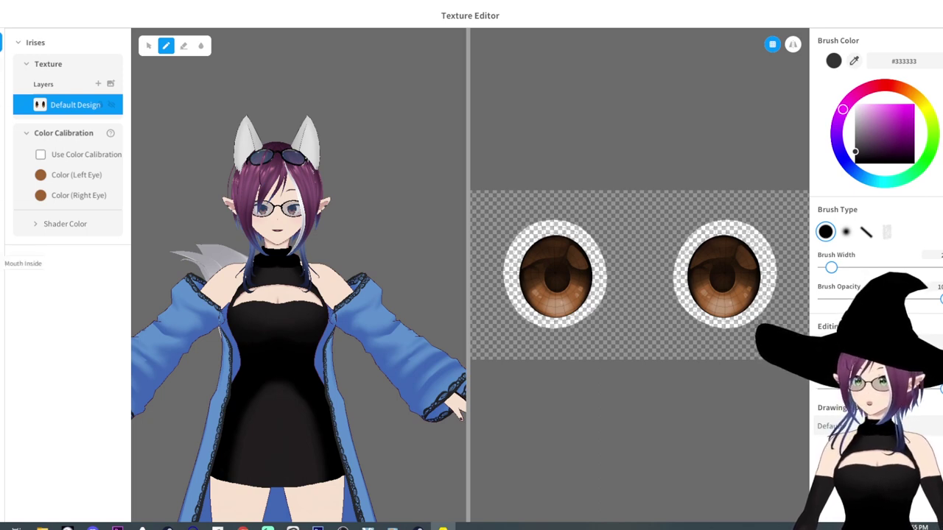
click(1, 214)
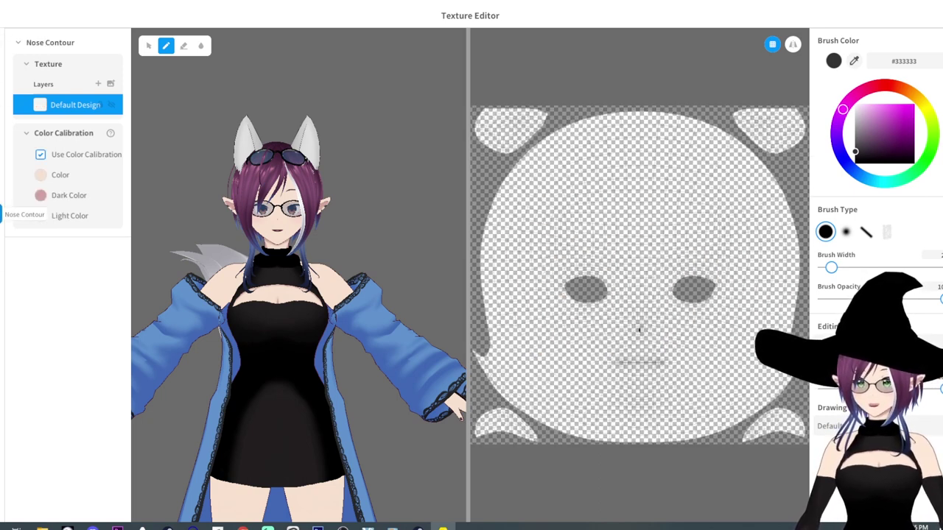
click(2, 190)
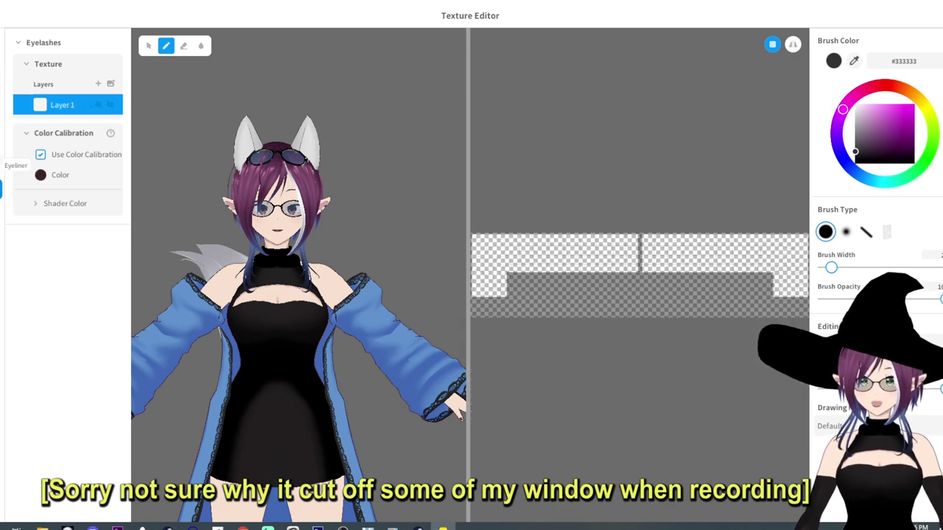
click(1, 165)
click(1, 141)
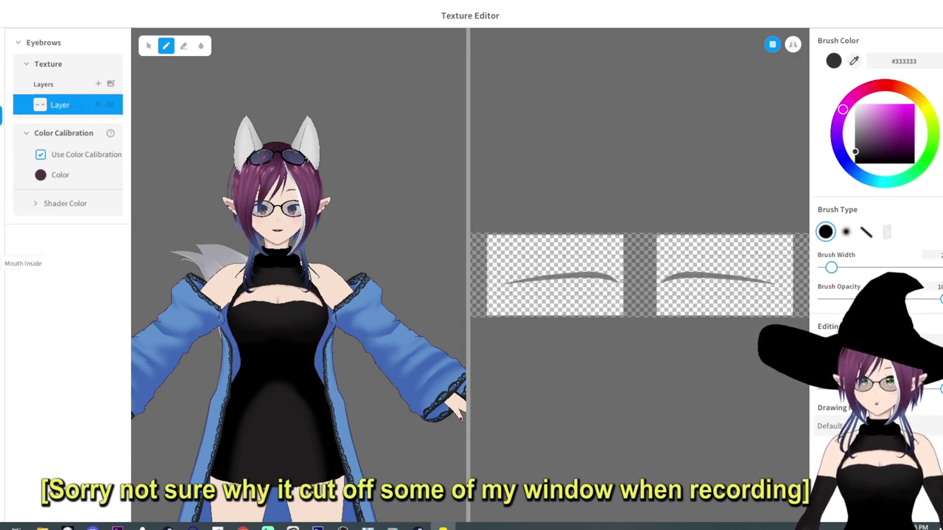
click(2, 263)
click(1, 287)
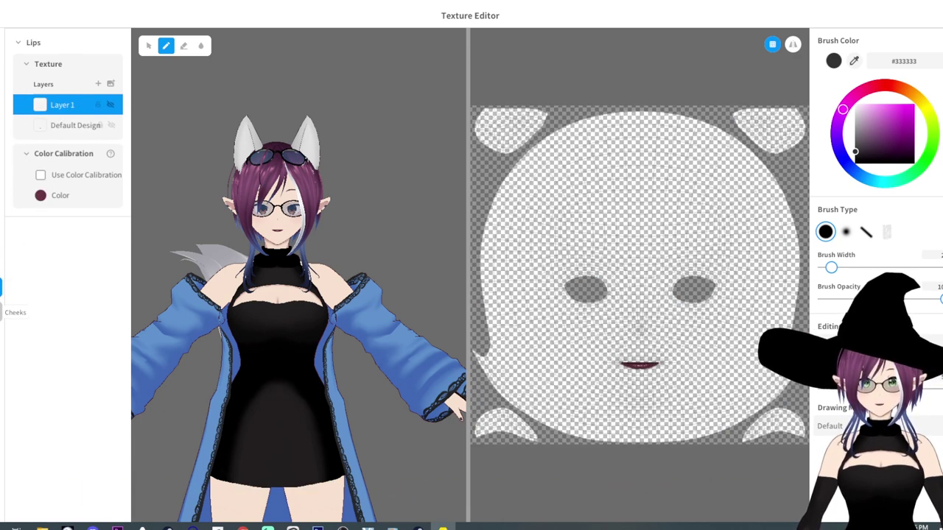
click(2, 312)
Step: Paint a magenta (#FF00FF) zigzag on the forehead of the face skin's Layer 1 and close the texture editor without saving
click(2, 336)
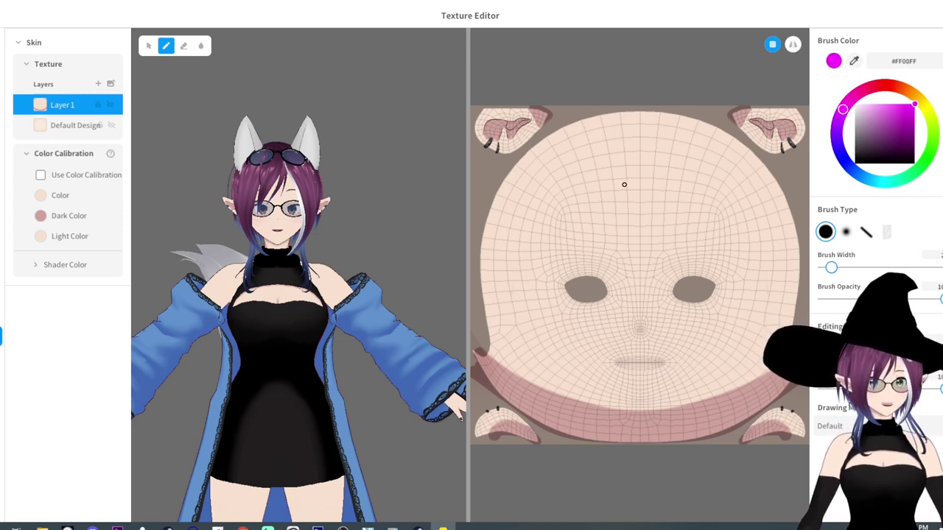
drag(648, 174, 668, 254)
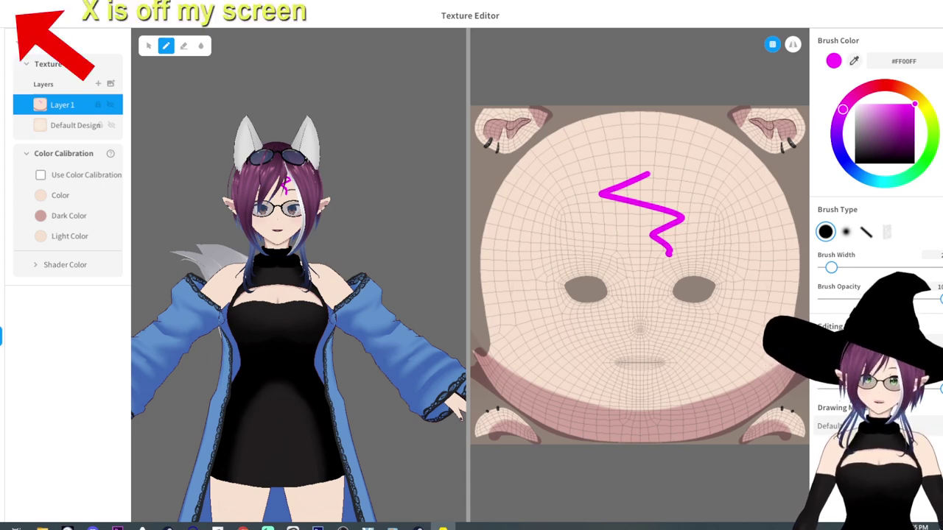
click(4, 14)
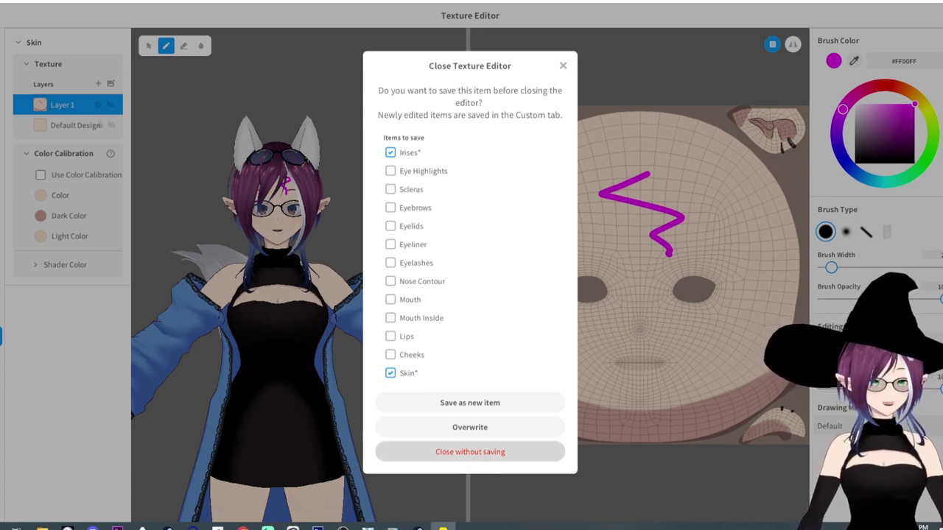
click(470, 451)
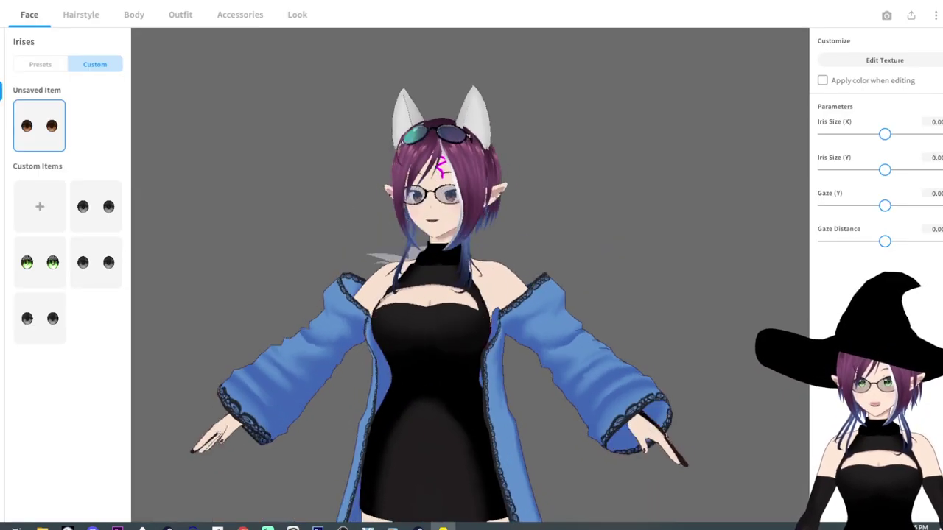
Step: Look through the custom whole-body item and the custom tops and dresses of the outfit
scroll(470, 276, up, 4)
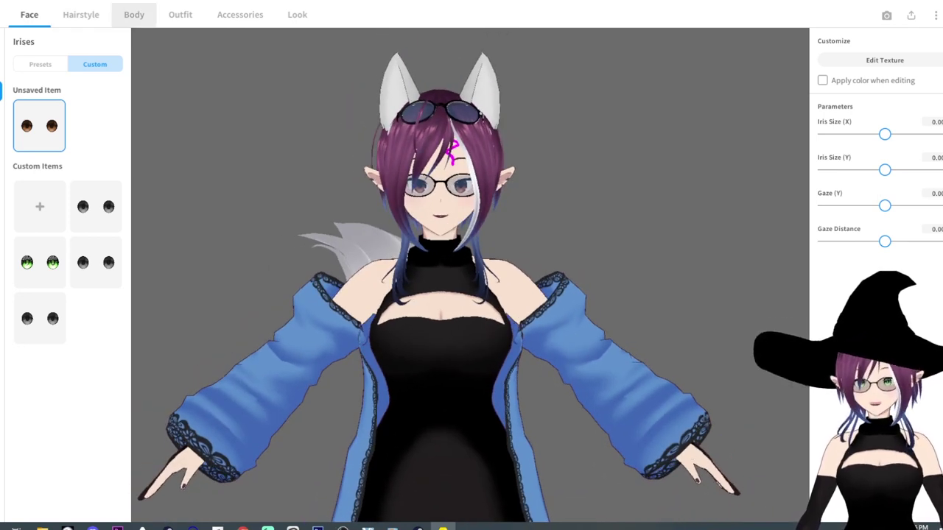
click(134, 14)
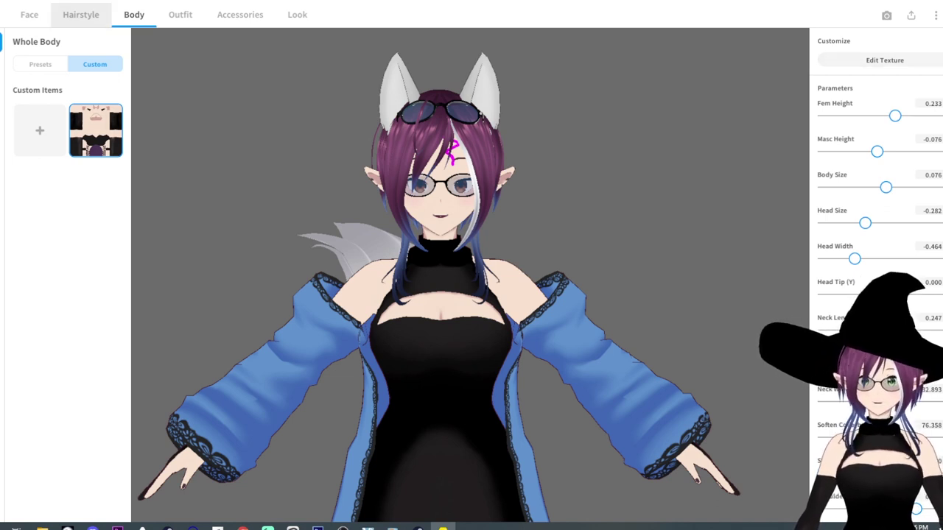
click(180, 14)
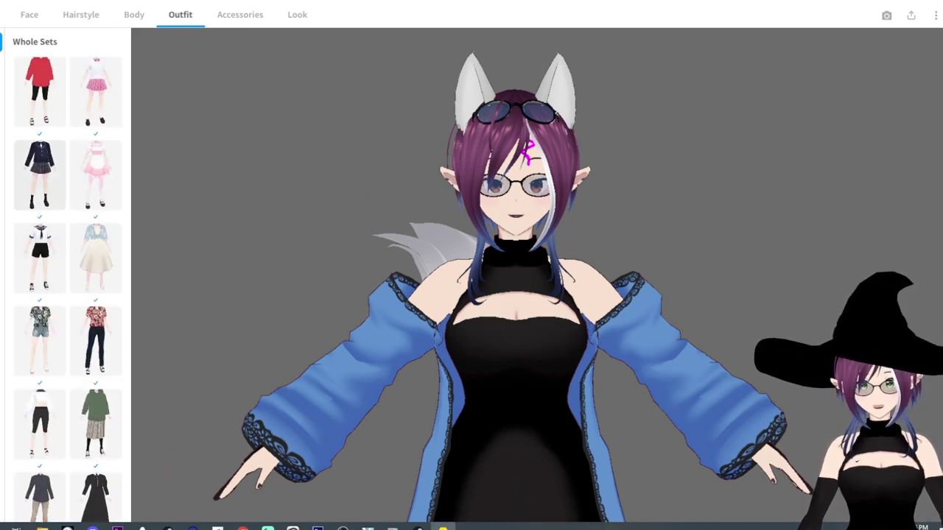
click(1, 67)
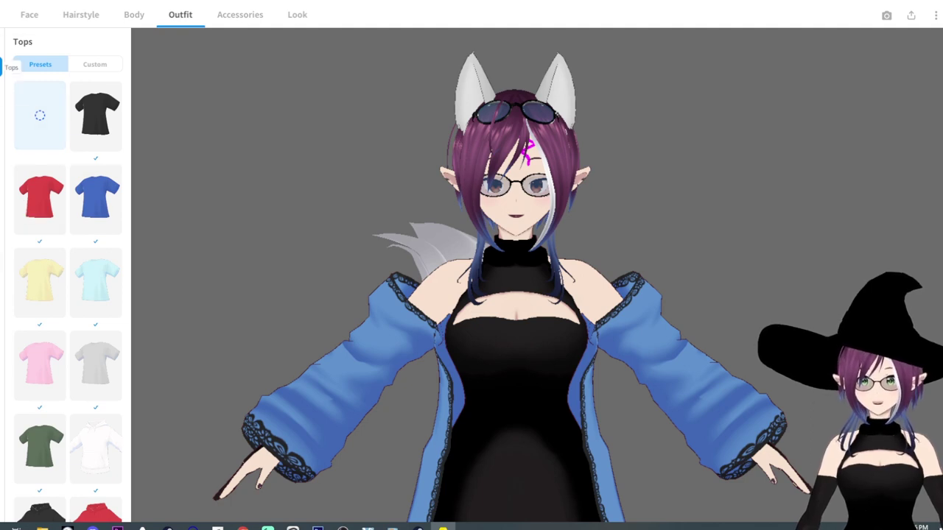
click(94, 64)
click(40, 129)
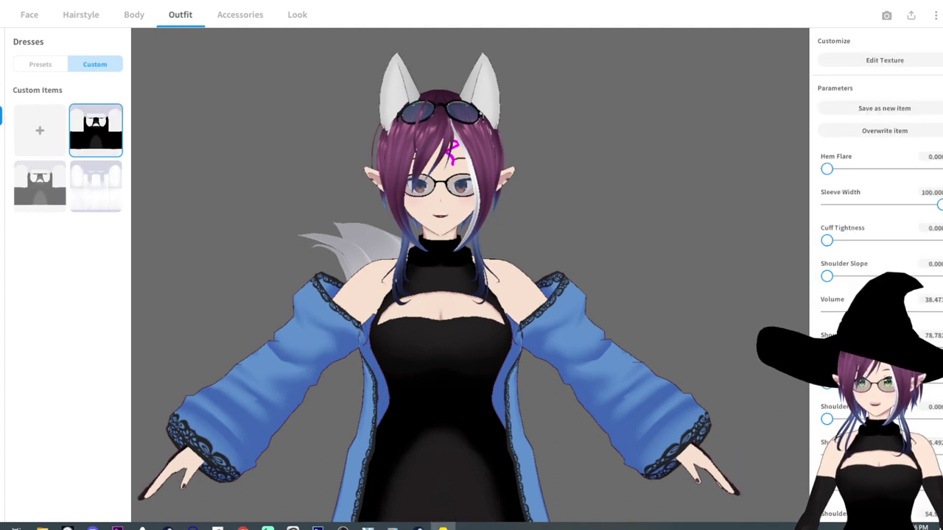
Step: Open the black pencil-skirt dress's texture for editing and widen the texture view beside the model
click(39, 186)
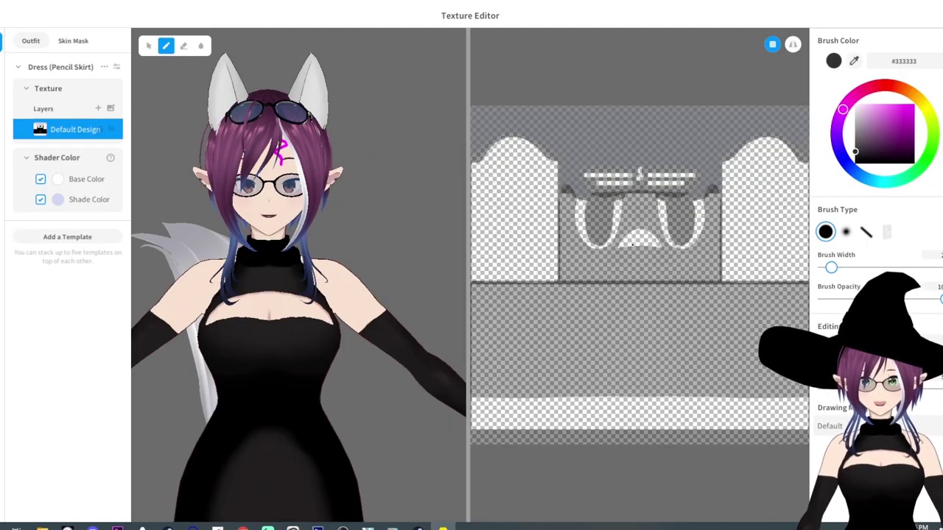
scroll(663, 266, up, 3)
scroll(663, 266, down, 3)
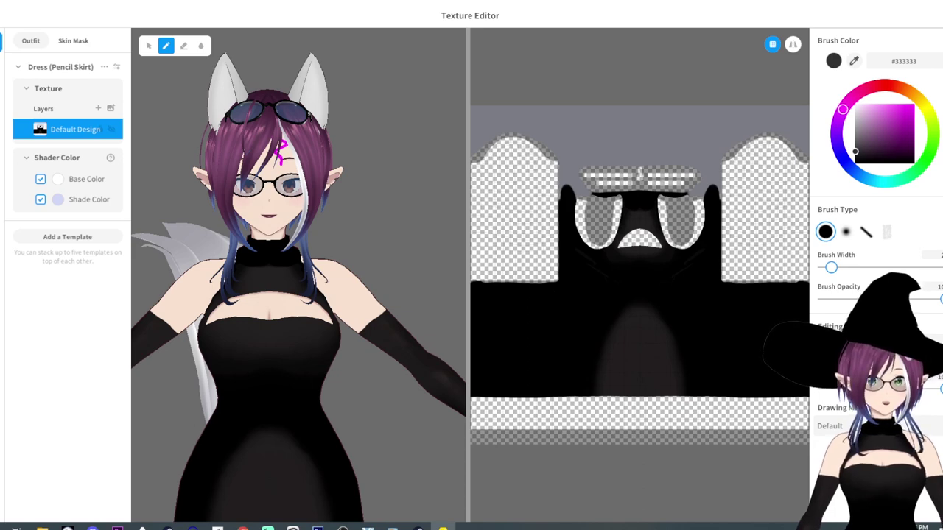
drag(468, 220, 433, 221)
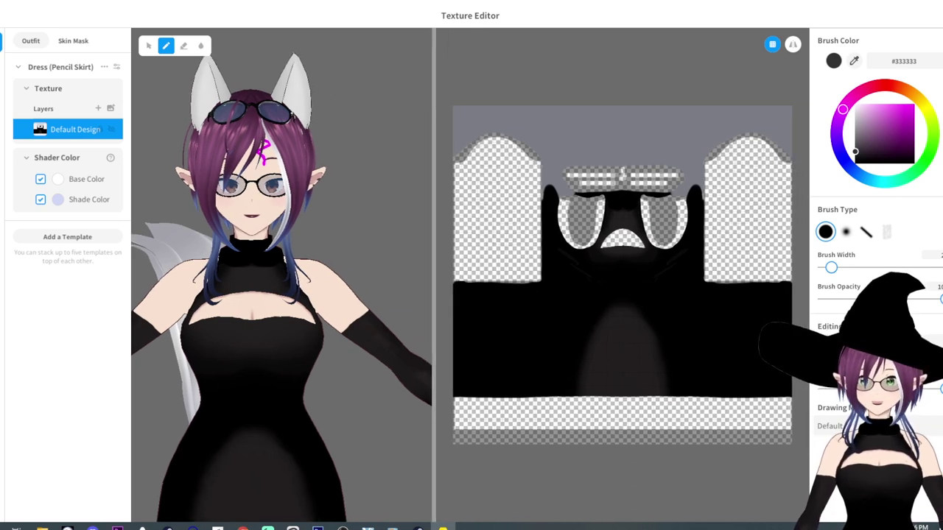
Step: Paint broad black (#000000) strokes across the Default Design layer of the dress's skin mask, hiding skin on the arms and legs
click(73, 40)
click(74, 129)
click(73, 129)
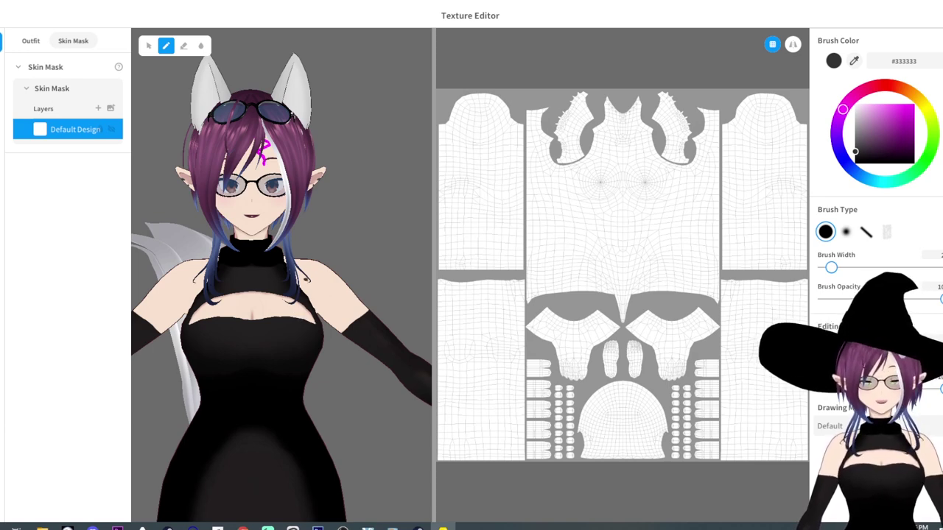
drag(855, 152, 855, 164)
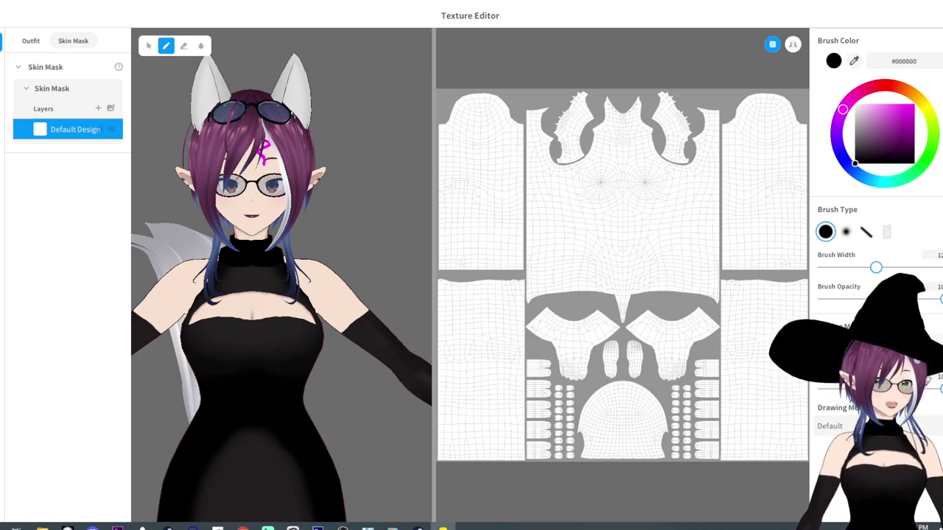
mouse_move(717, 184)
mouse_down()
mouse_move(466, 181)
mouse_move(745, 182)
mouse_move(785, 129)
mouse_move(758, 106)
mouse_move(616, 219)
mouse_move(442, 221)
mouse_up()
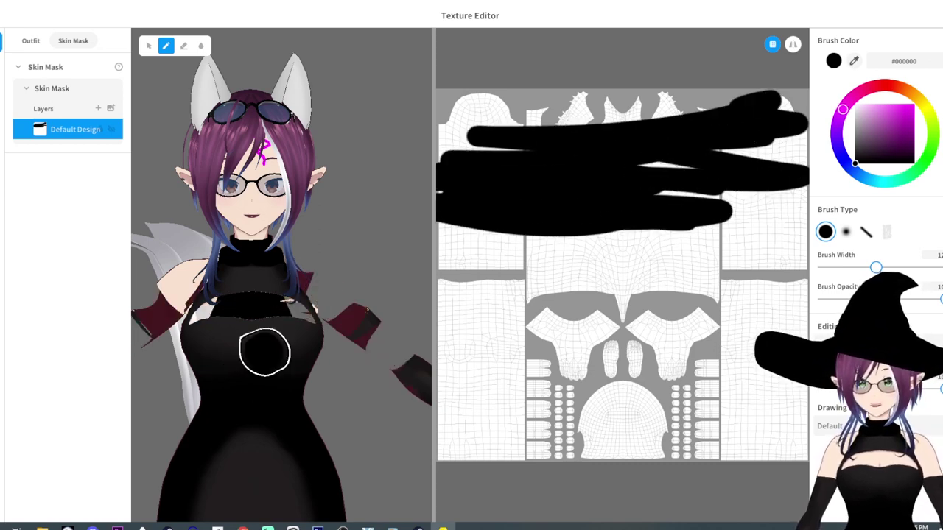
scroll(283, 350, down, 5)
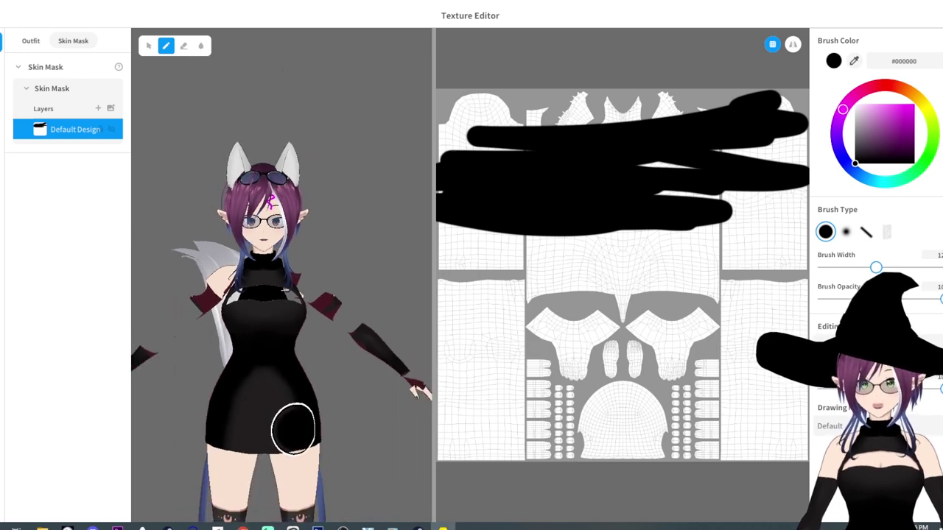
mouse_move(671, 276)
mouse_down()
mouse_move(595, 276)
mouse_move(698, 385)
mouse_move(456, 235)
mouse_up()
mouse_move(442, 317)
mouse_down()
mouse_move(658, 179)
mouse_move(737, 316)
mouse_move(552, 255)
mouse_move(623, 139)
mouse_move(635, 244)
mouse_up()
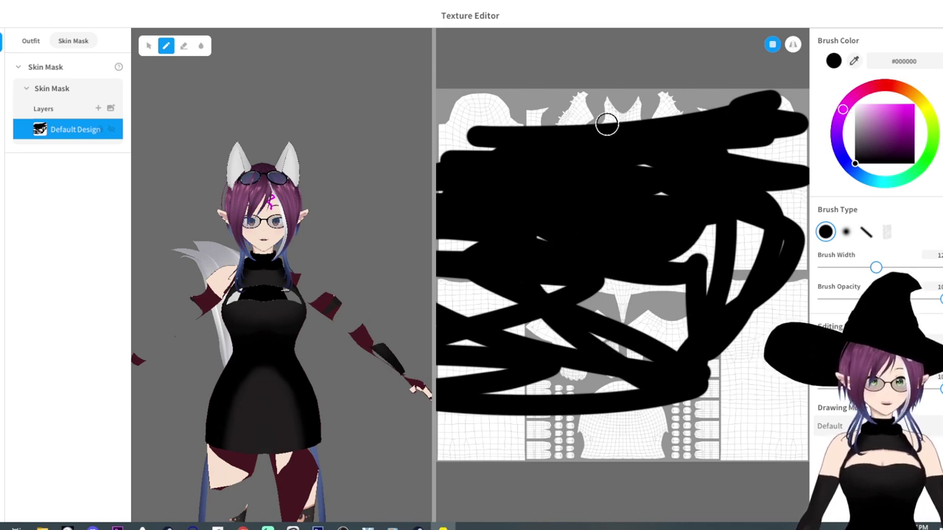
Step: Paint the skin mask back to white (#FFFFFF) with a wider brush, turn on symmetry and undo the last stroke
click(855, 104)
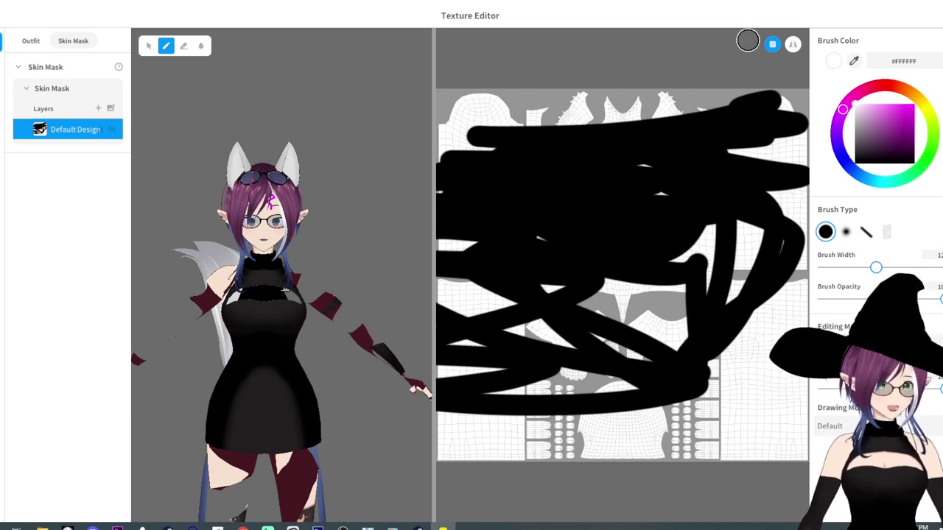
mouse_move(739, 62)
mouse_down()
mouse_move(707, 110)
mouse_move(604, 181)
mouse_move(743, 255)
mouse_move(522, 287)
mouse_move(615, 324)
mouse_up()
click(792, 45)
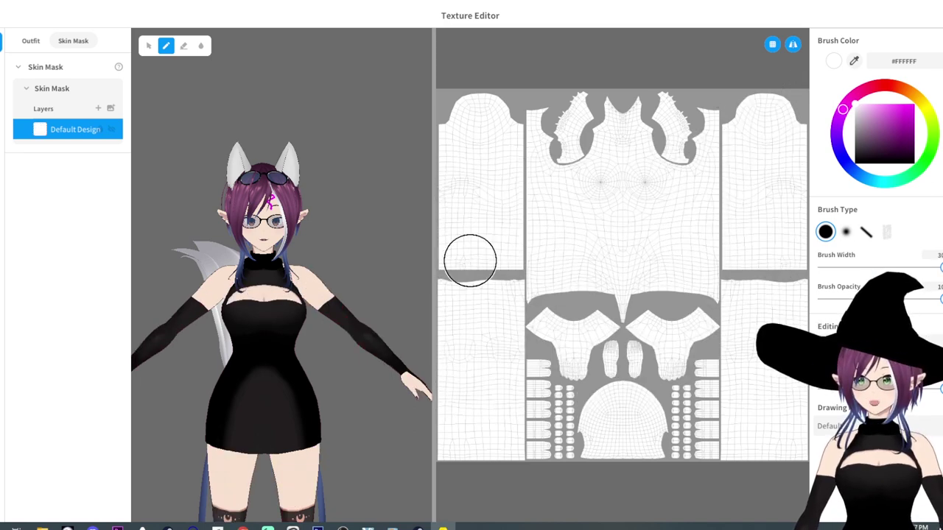
scroll(281, 295, down, 5)
middle_drag(282, 309, 281, 209)
middle_drag(275, 128, 286, 81)
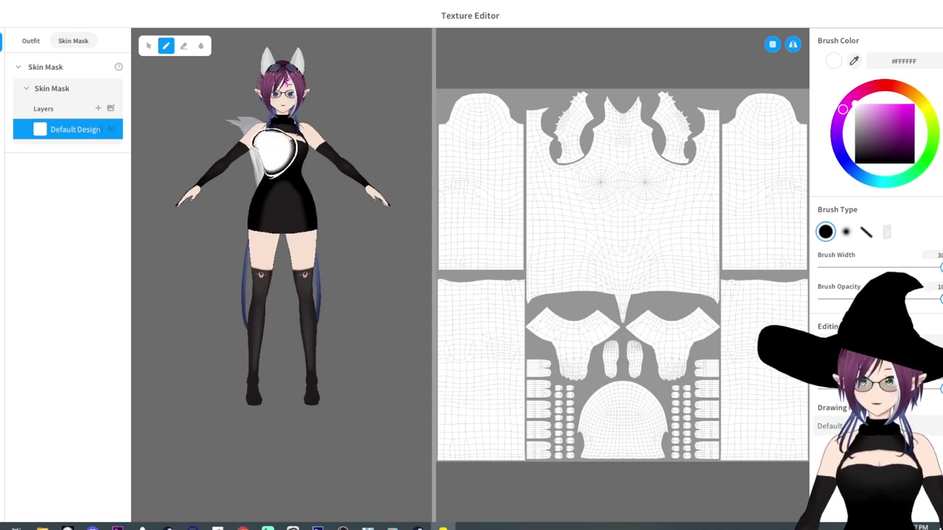
middle_drag(285, 161, 286, 285)
scroll(280, 294, up, 2)
key(ctrl+z)
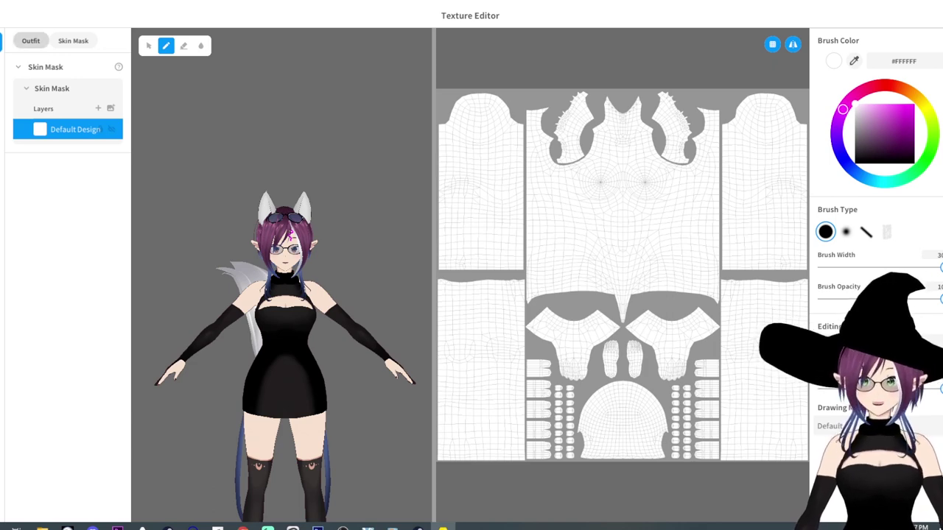
Step: Return to the outfit texture layers and close the texture editor without saving
click(31, 41)
click(941, 16)
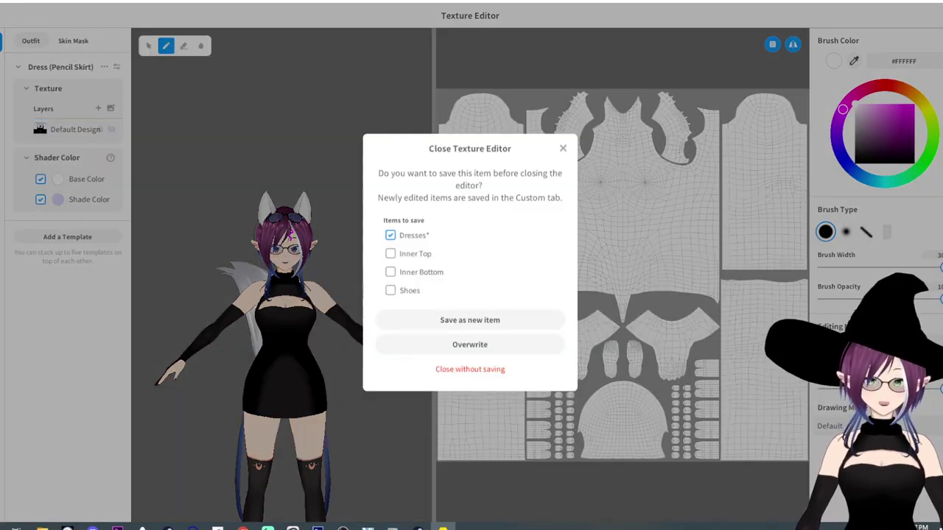
click(470, 369)
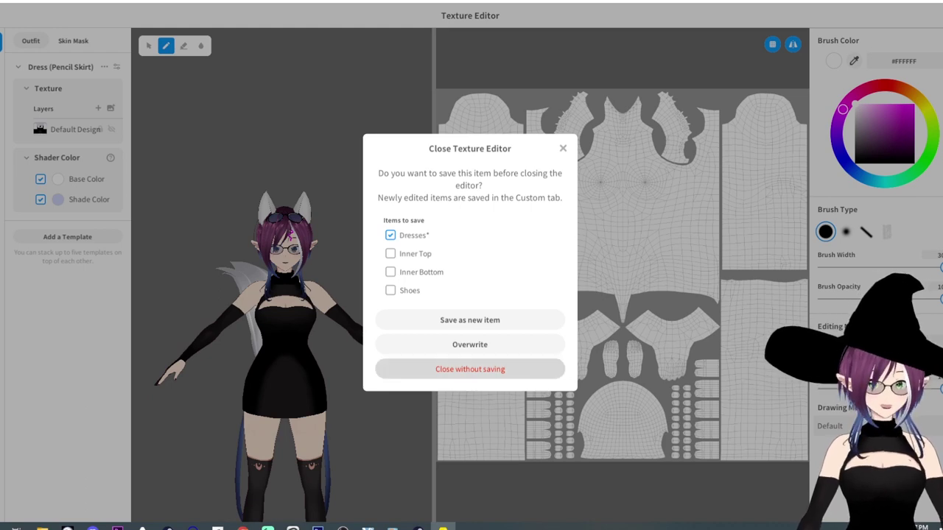
click(470, 369)
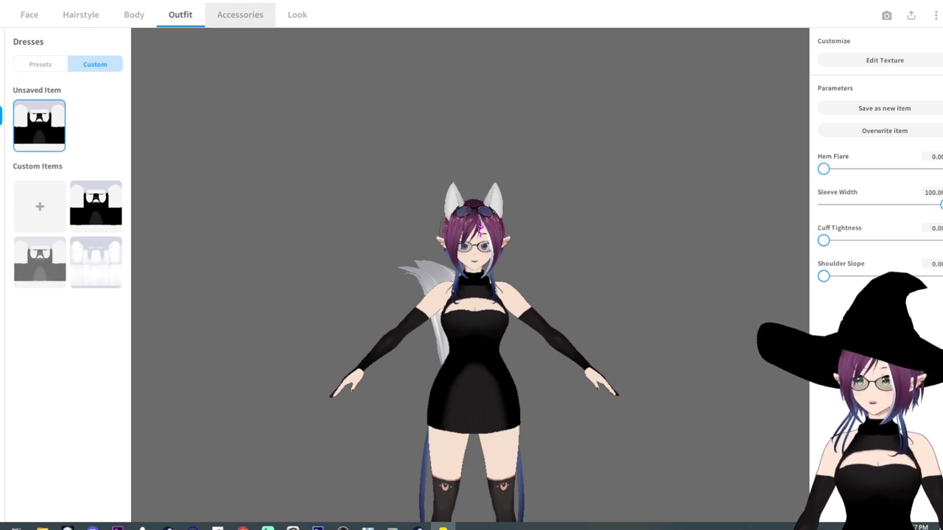
Step: Look through the custom front hair items, applying two of them and viewing the model from different sides
click(80, 14)
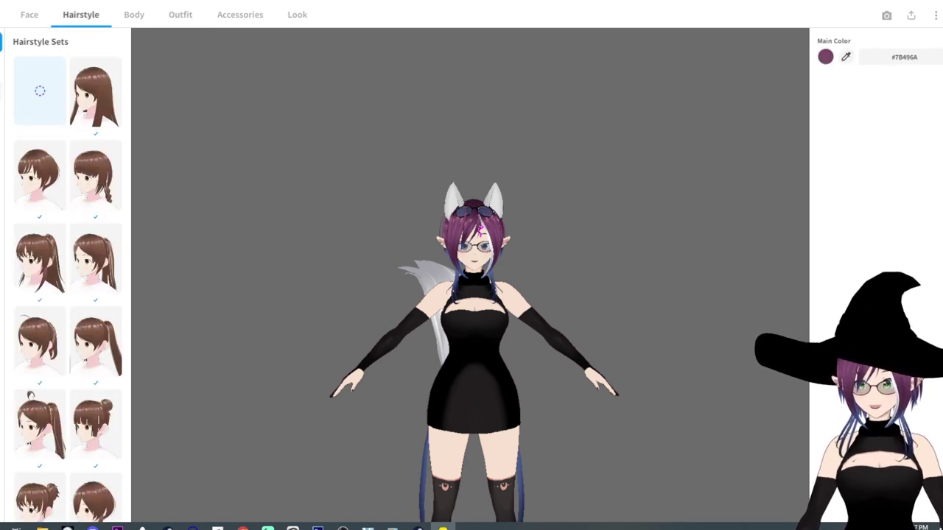
click(2, 67)
click(95, 64)
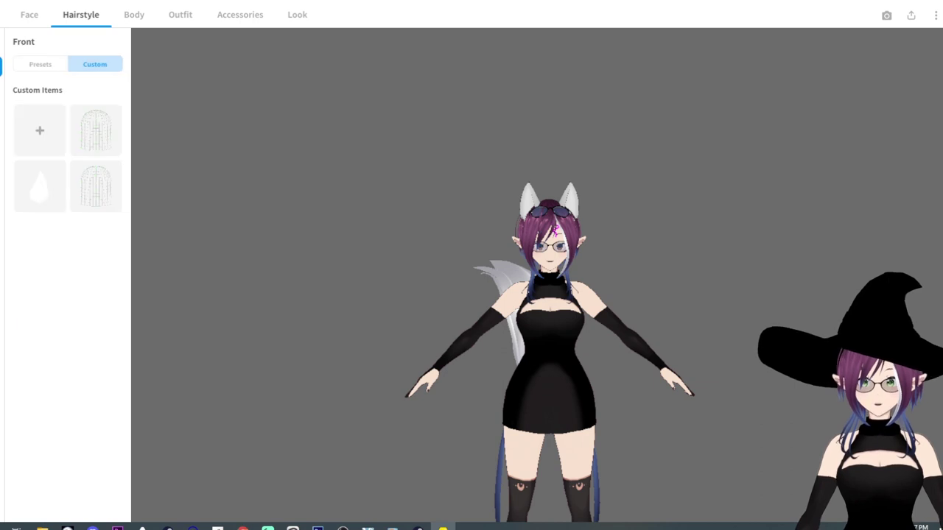
click(96, 130)
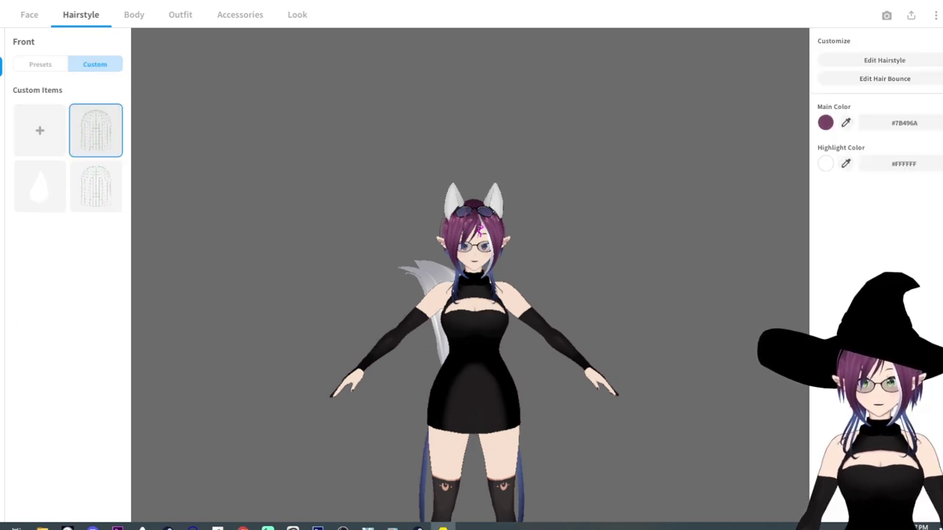
right_drag(383, 295, 420, 309)
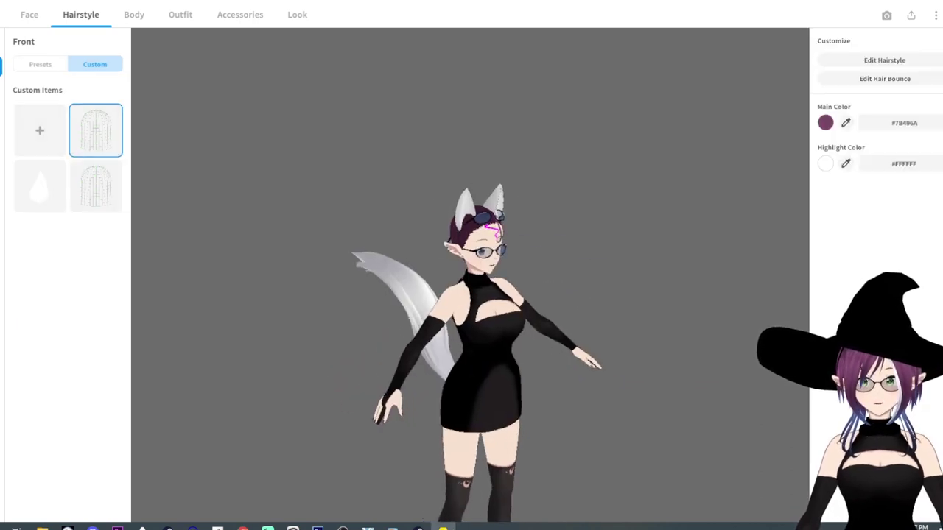
click(96, 186)
right_drag(515, 309, 339, 309)
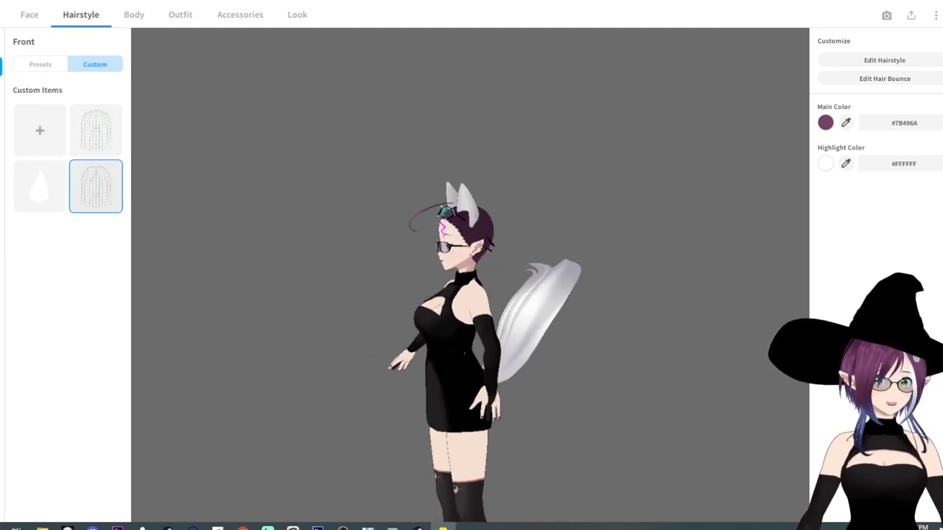
Step: Delete the applied custom front hair item and create a new one
right_click(96, 187)
click(135, 210)
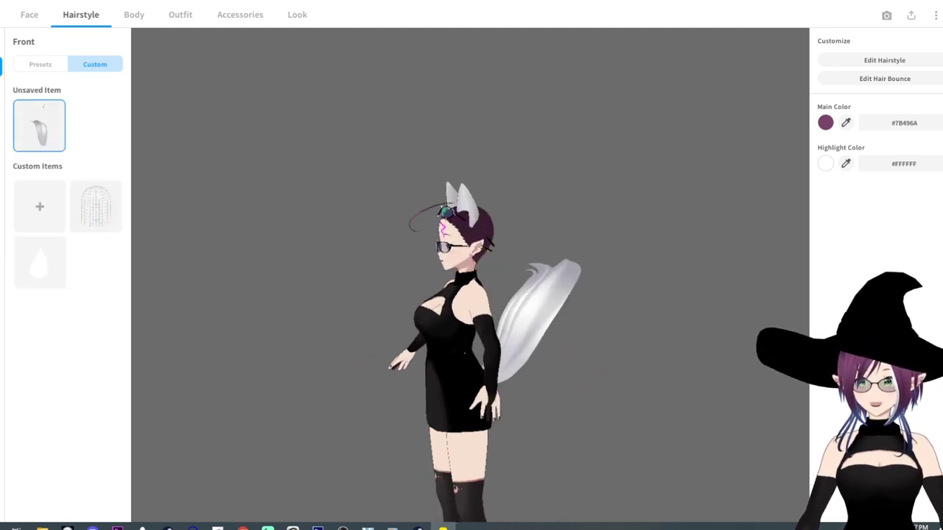
click(42, 126)
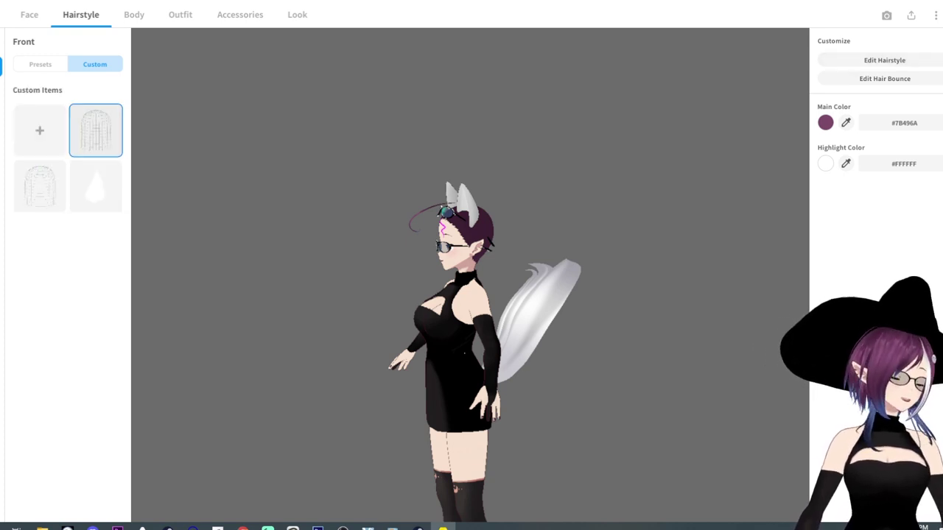
Step: Open the new front hair item in the hairstyle editor and add a procedural hair guide group
click(884, 60)
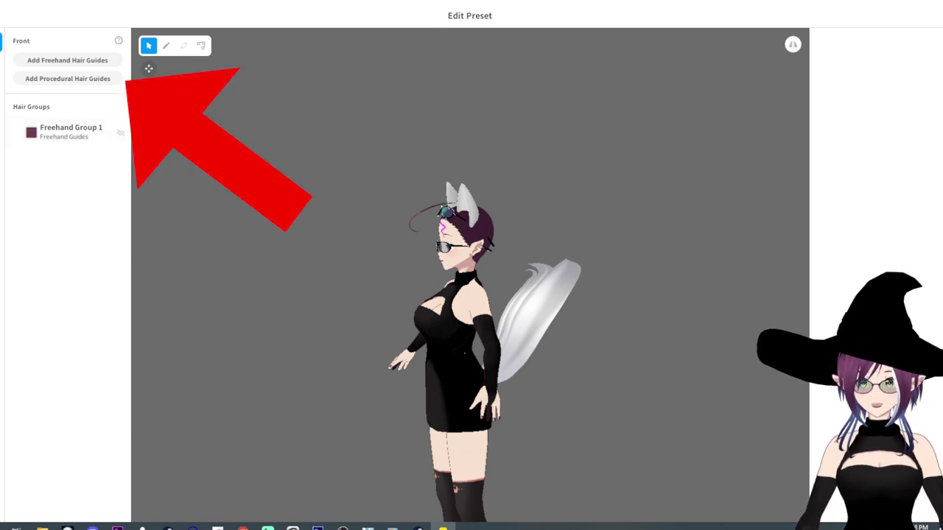
right_drag(412, 294, 560, 295)
scroll(471, 276, up, 4)
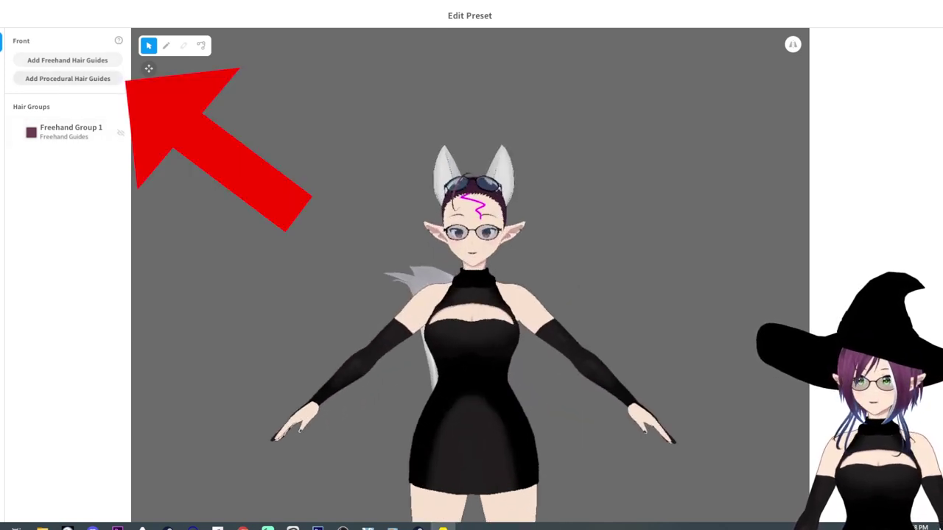
click(68, 79)
right_drag(442, 294, 324, 294)
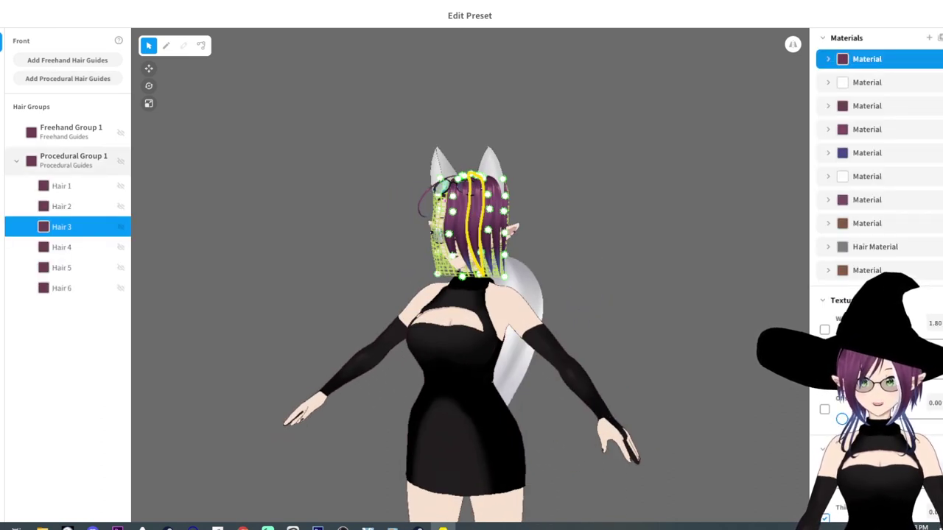
Step: Pull a lower guide point of the whole procedural group outward in front of the face and look through the group's parameters
click(74, 160)
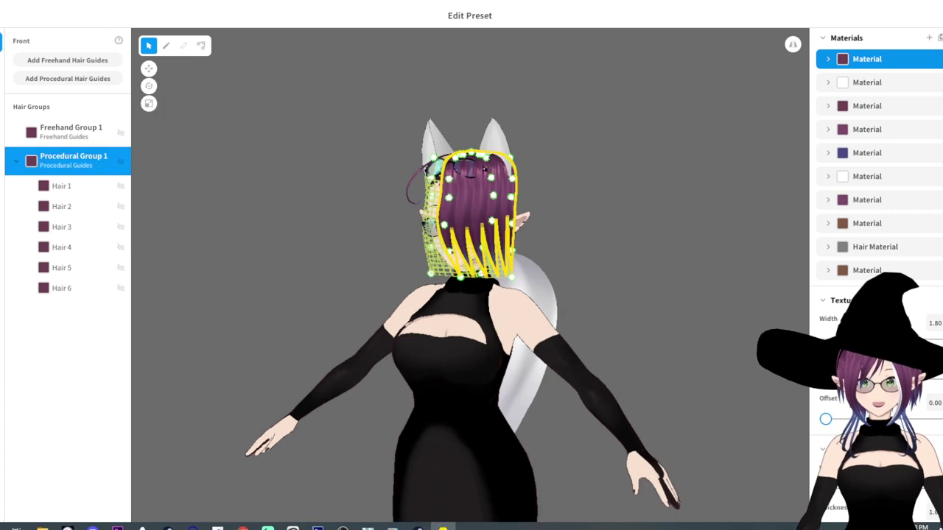
drag(461, 276, 381, 285)
scroll(471, 276, down, 1)
scroll(876, 221, down, 6)
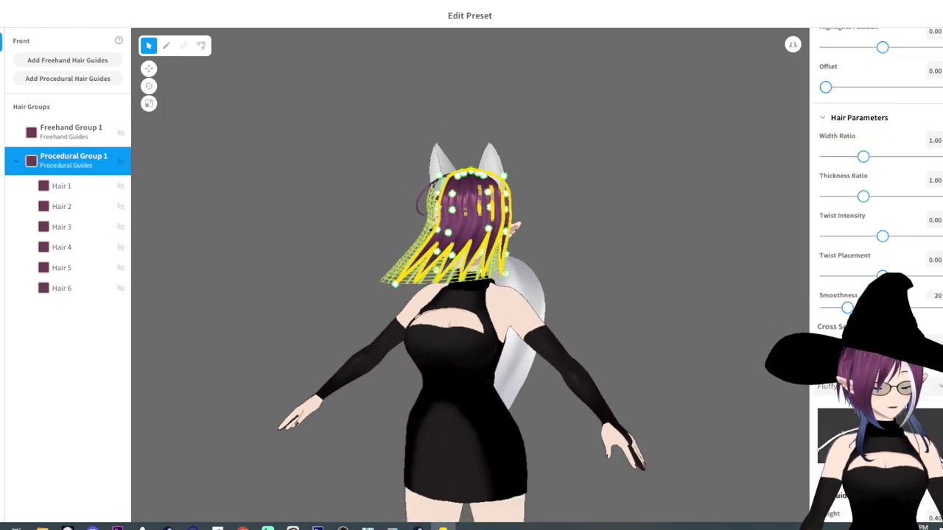
scroll(876, 147, down, 6)
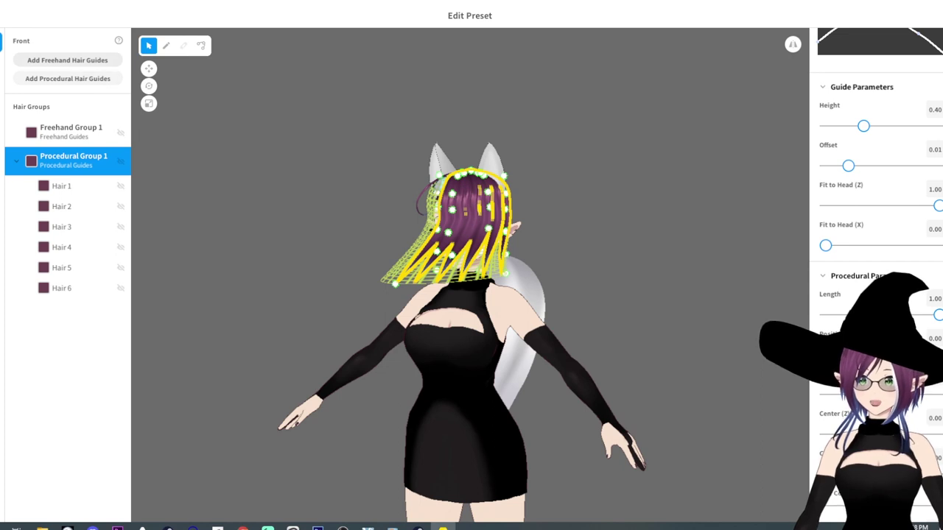
Step: Add a second freehand hair guide group, hide the procedural group and select the new freehand group
click(67, 60)
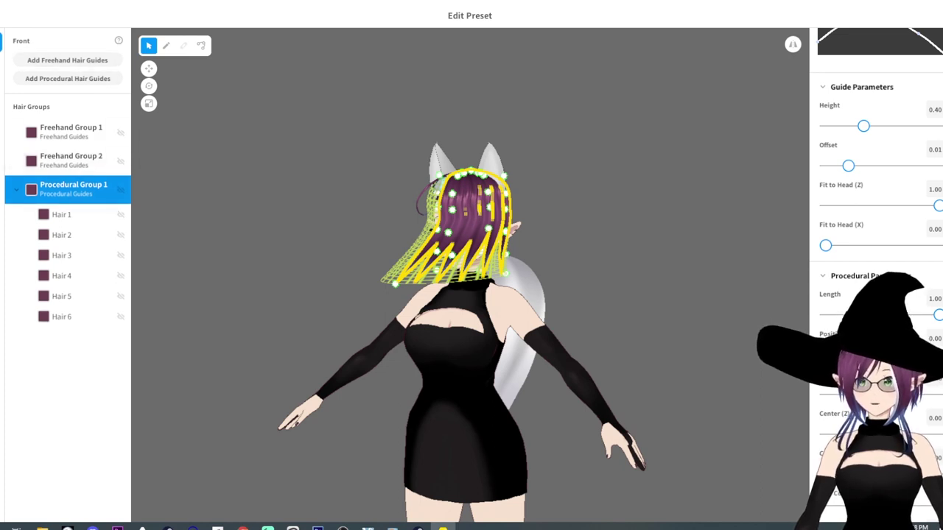
click(121, 190)
click(72, 160)
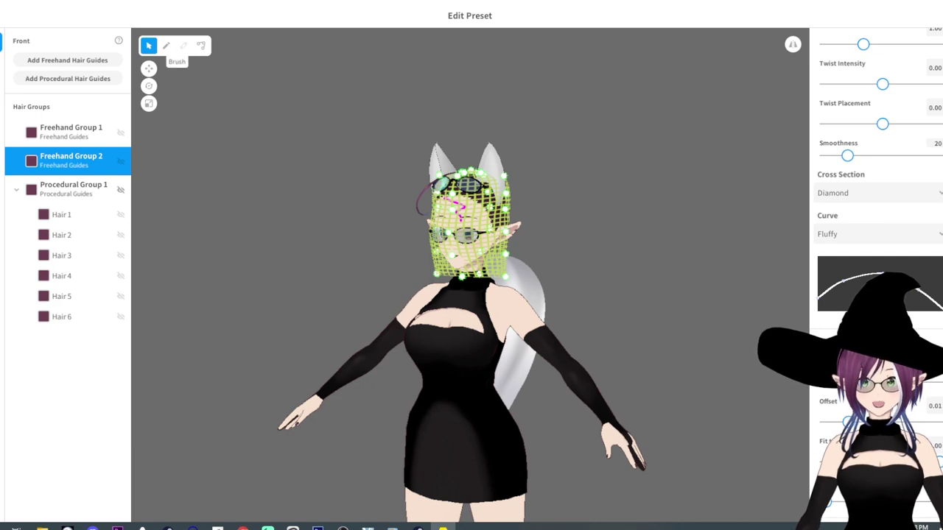
Step: Draw two freehand hair strands with the Brush from the forehead down across the face
click(167, 45)
mouse_move(464, 193)
mouse_down()
mouse_move(497, 234)
mouse_move(435, 256)
mouse_up()
right_drag(435, 256, 221, 256)
mouse_move(469, 185)
mouse_down()
mouse_move(500, 214)
mouse_move(455, 246)
mouse_up()
right_drag(455, 246, 236, 248)
Step: Select the tail's freehand group in the hair extensions and move a point of its guide mesh slightly upward
click(2, 66)
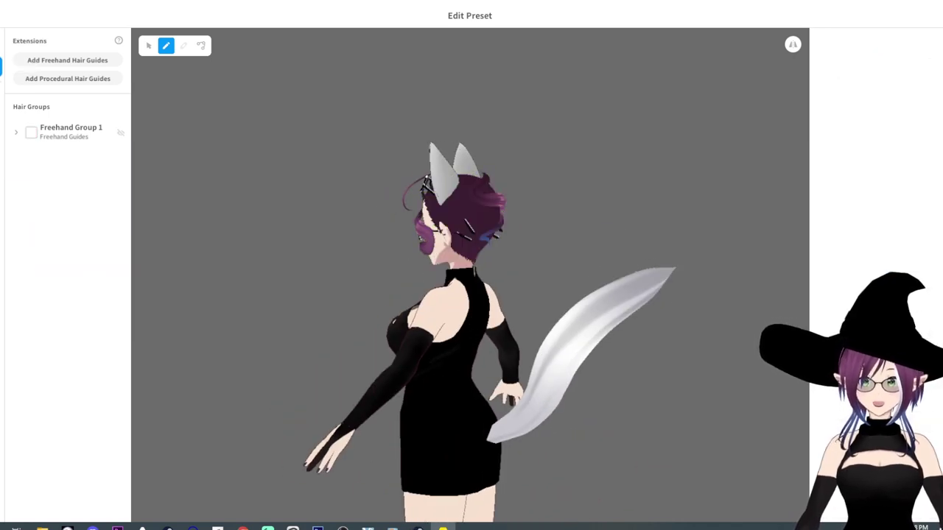
click(71, 133)
mouse_move(331, 265)
right_down()
mouse_move(472, 265)
mouse_move(397, 276)
mouse_move(435, 280)
right_up()
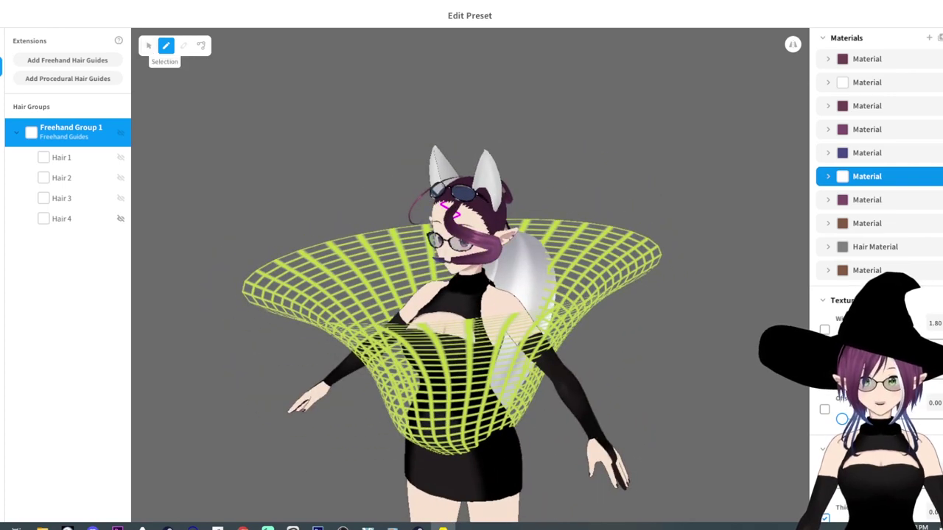
click(148, 46)
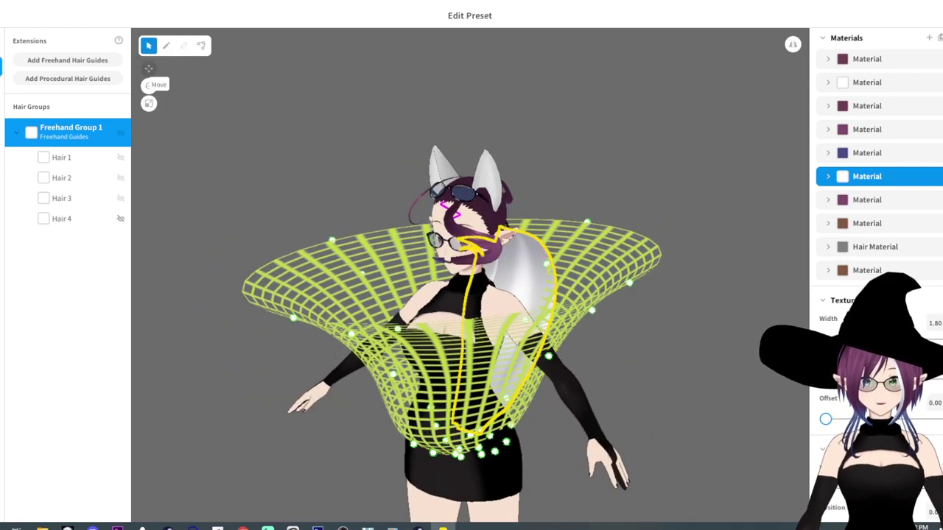
click(149, 69)
right_drag(331, 243, 220, 240)
mouse_move(463, 349)
mouse_down()
mouse_move(462, 125)
mouse_move(462, 340)
mouse_up()
right_drag(462, 340, 397, 339)
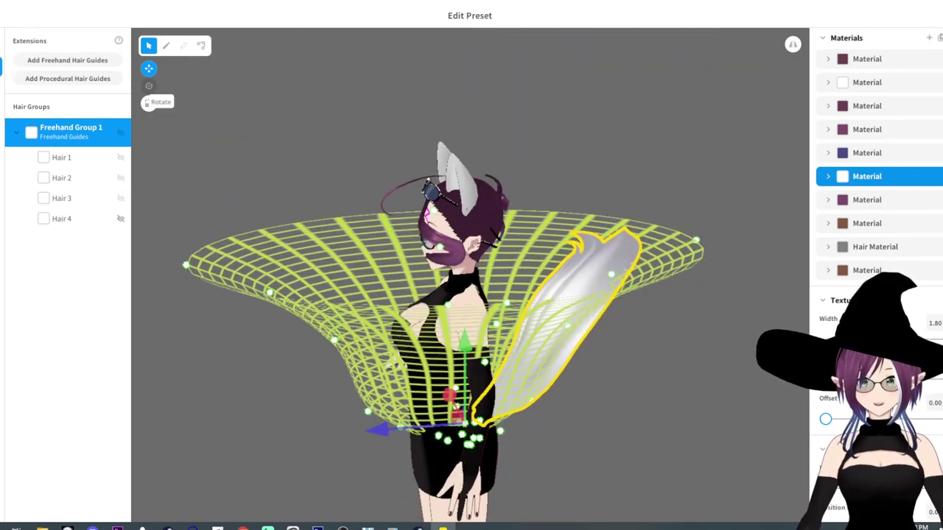
Step: Rotate the tail's guide mesh and resize it slightly along its vertical and depth axes
click(148, 86)
drag(548, 371, 545, 423)
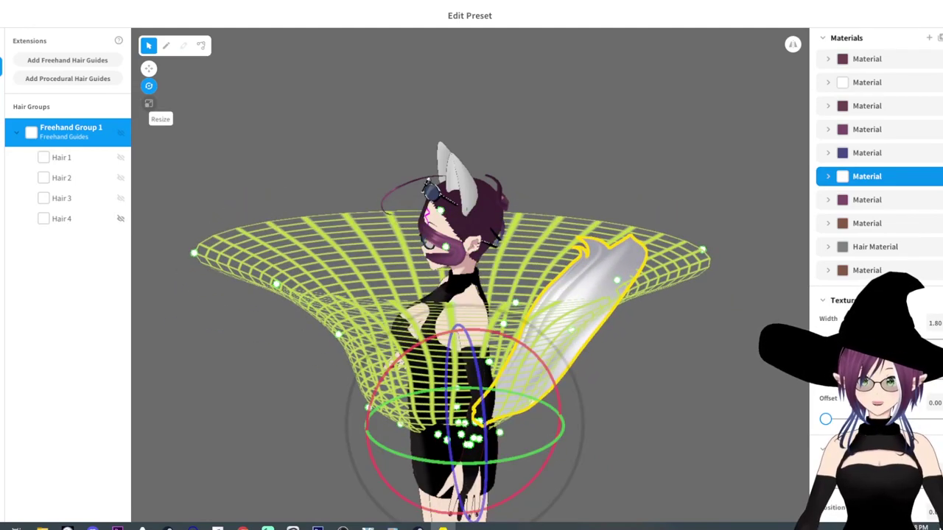
click(149, 103)
right_drag(560, 332, 516, 332)
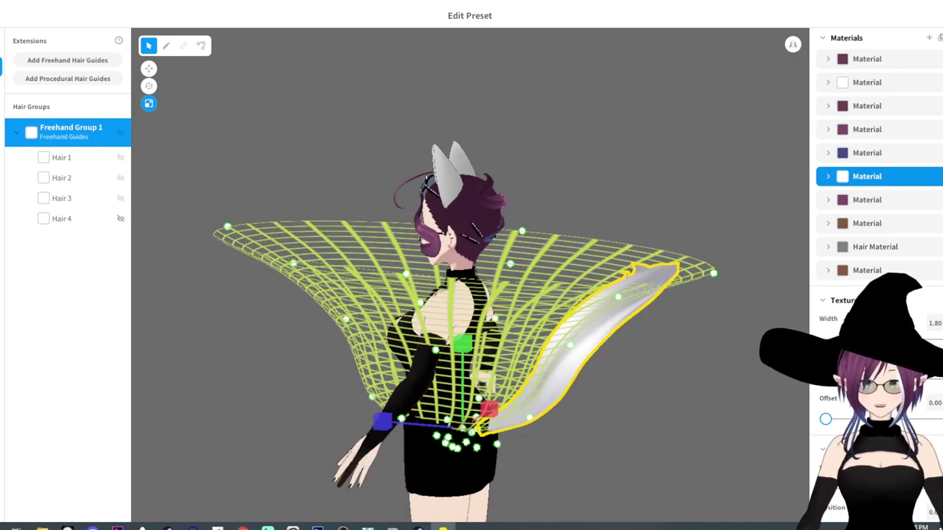
mouse_move(463, 344)
mouse_down()
mouse_move(462, 291)
mouse_move(461, 412)
mouse_move(463, 339)
mouse_up()
right_drag(462, 339, 552, 353)
mouse_move(390, 442)
mouse_down()
mouse_move(363, 446)
mouse_move(393, 441)
mouse_up()
mouse_move(393, 441)
right_down()
mouse_move(319, 425)
mouse_move(460, 445)
right_up()
Step: Switch the tail's guide mesh to move mode and close the hairstyle editor without saving the edited items
click(149, 69)
right_drag(228, 92, 144, 58)
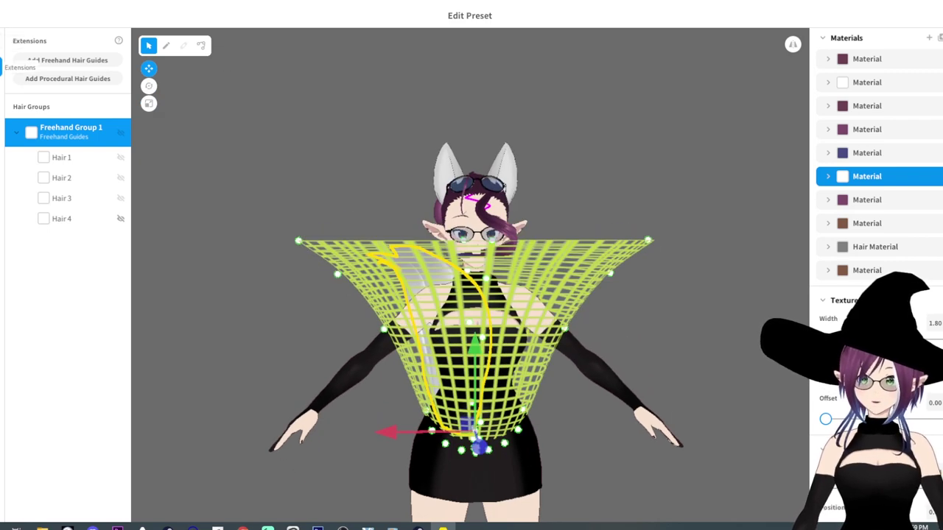
click(2, 16)
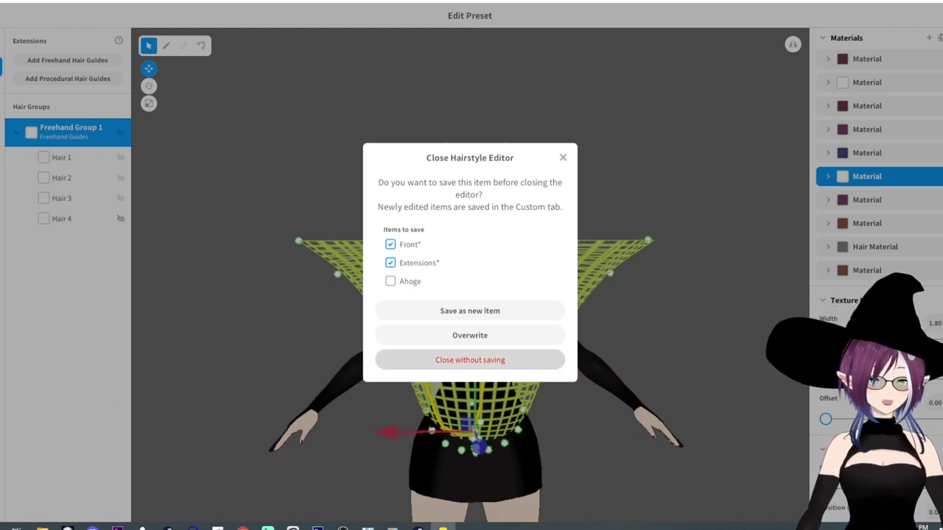
click(469, 360)
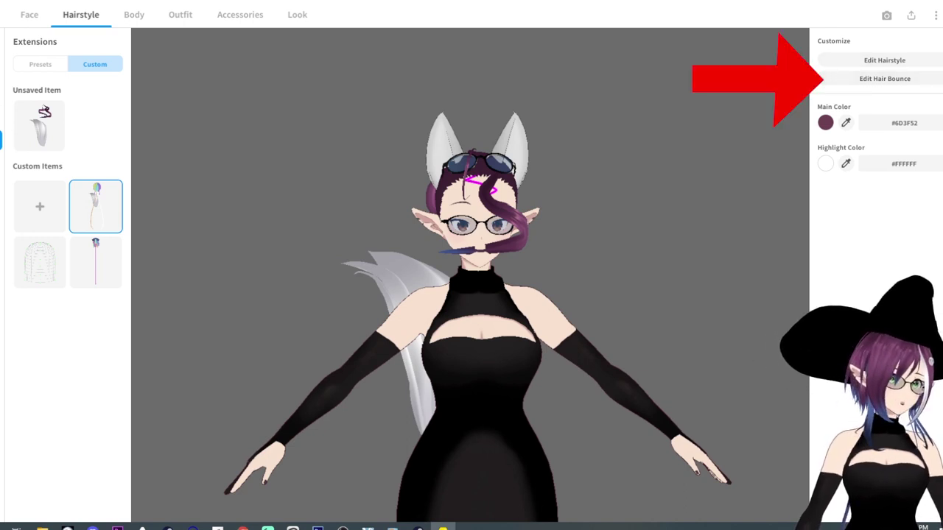
Step: Start editing the hair bounce without saving temporary items and create a bone group from the ungrouped Freehand Group 1
click(884, 79)
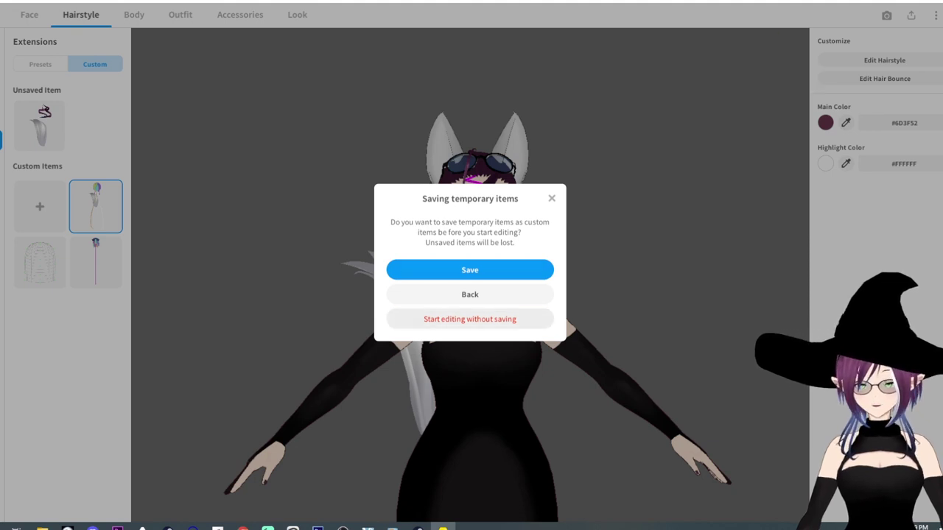
click(470, 319)
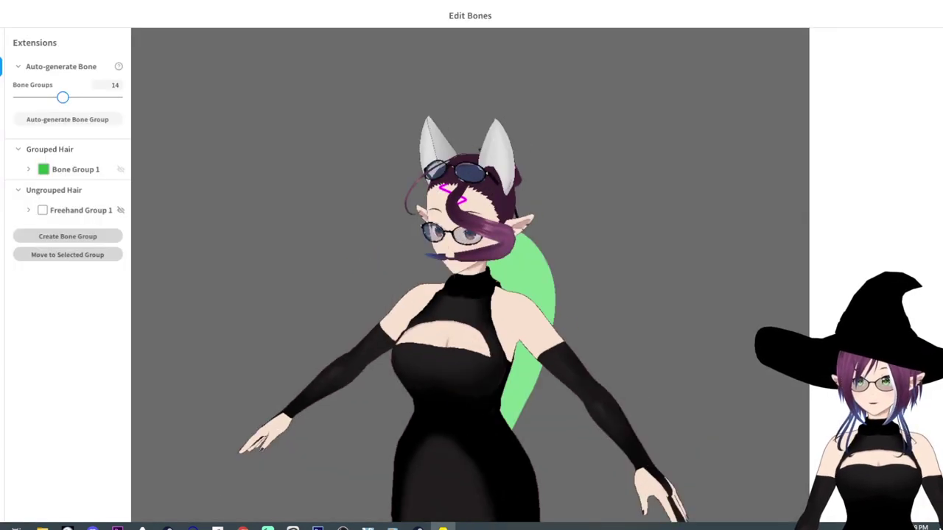
right_drag(442, 310, 637, 313)
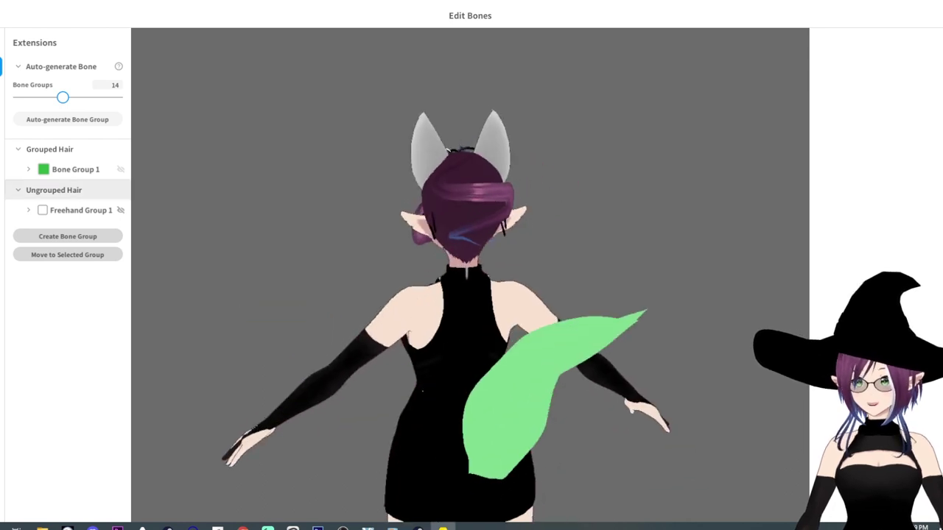
click(42, 210)
click(68, 236)
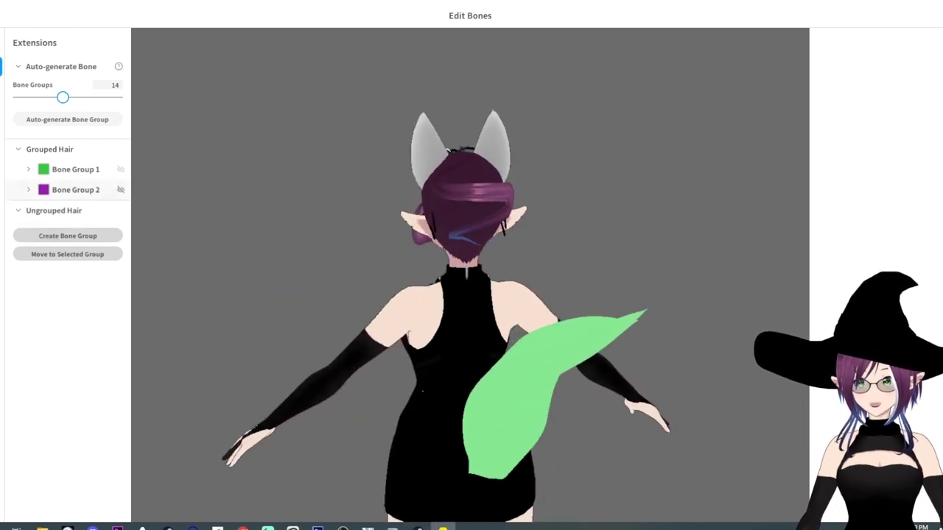
Step: Reduce Bone Group 2's bone count to the minimum, lower its fixed point and stiffness, and close the bounce editor without saving
click(74, 190)
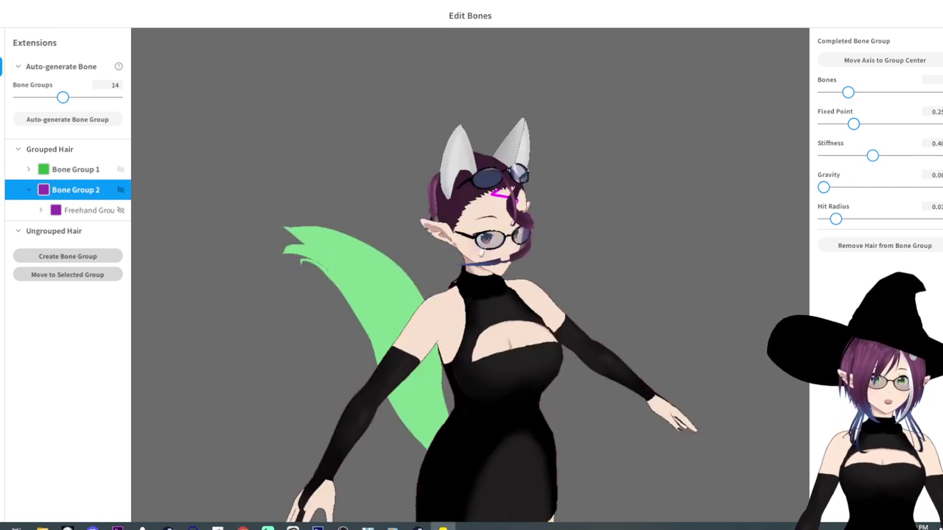
mouse_move(848, 92)
mouse_down()
mouse_move(906, 92)
mouse_move(840, 92)
mouse_up()
drag(854, 124, 823, 124)
right_drag(722, 221, 471, 221)
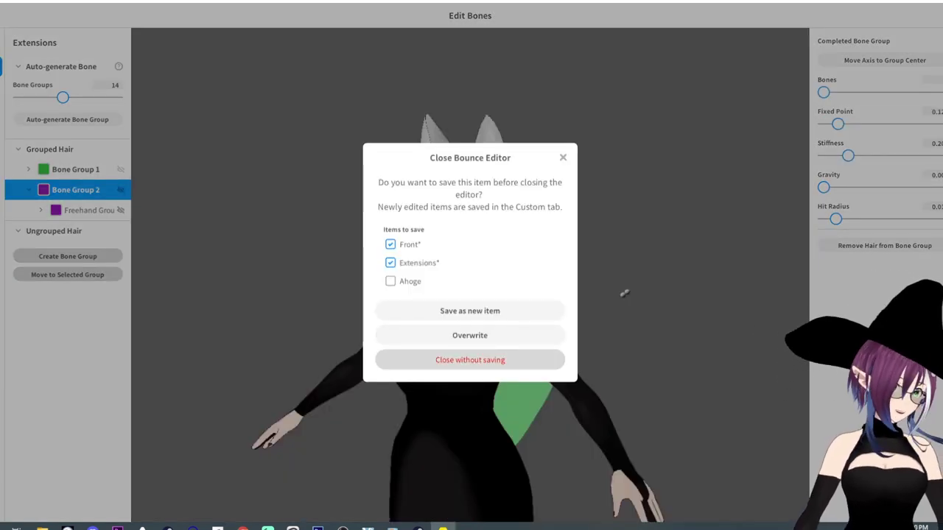
click(470, 359)
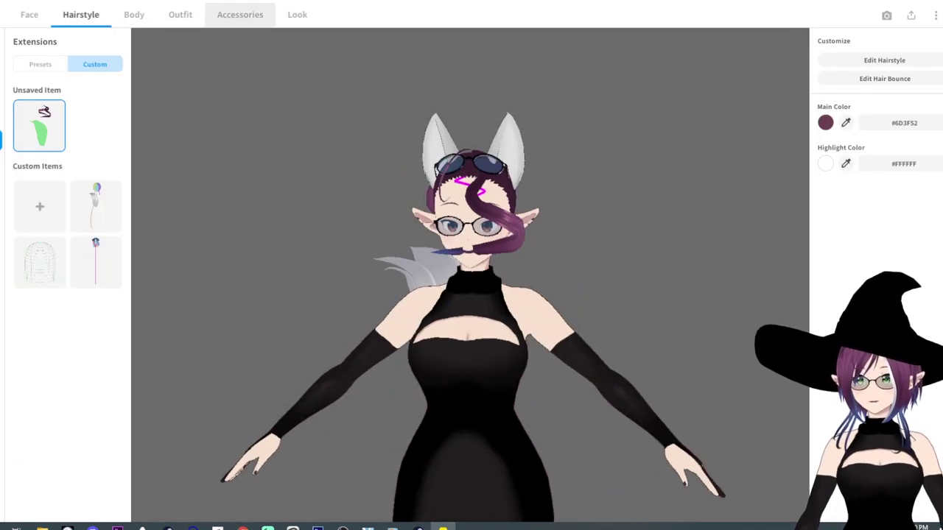
Step: Look through the accessory settings, the outline settings and the outfit and body bone amplitude settings of the model's look
click(240, 14)
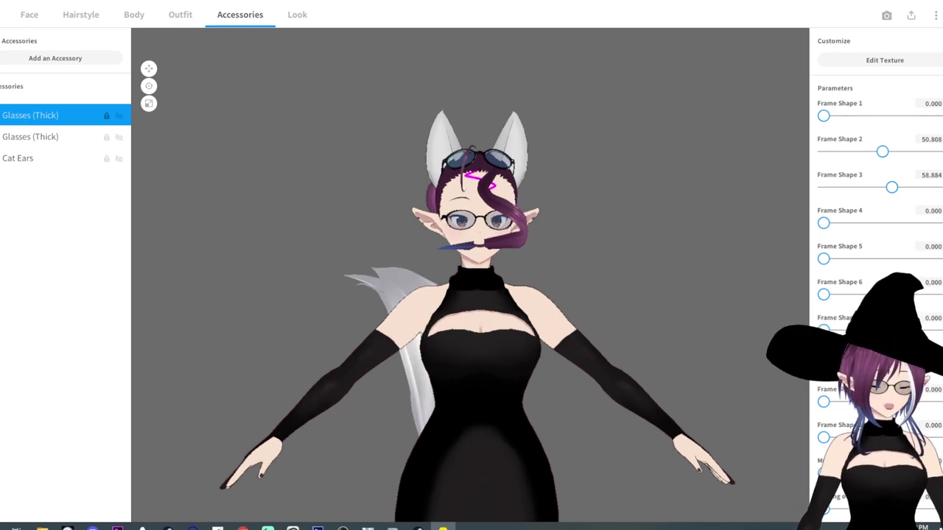
click(297, 15)
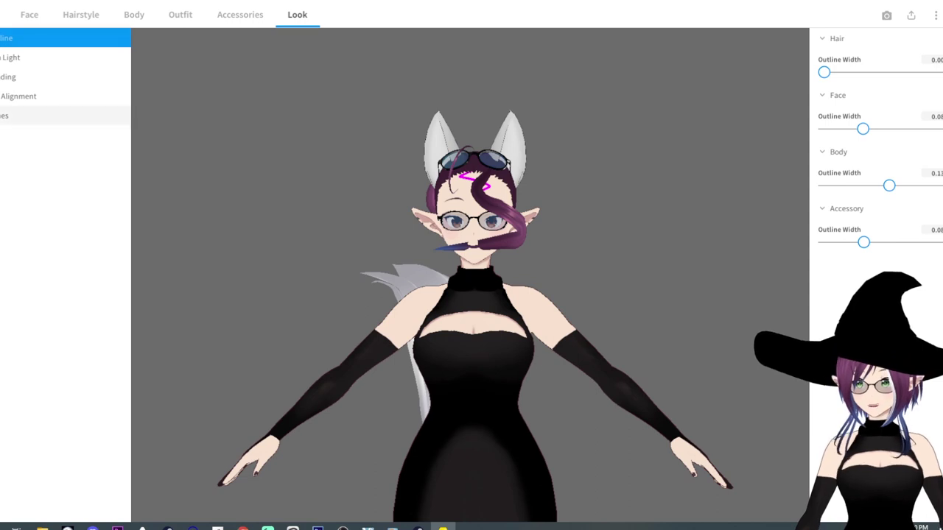
click(44, 116)
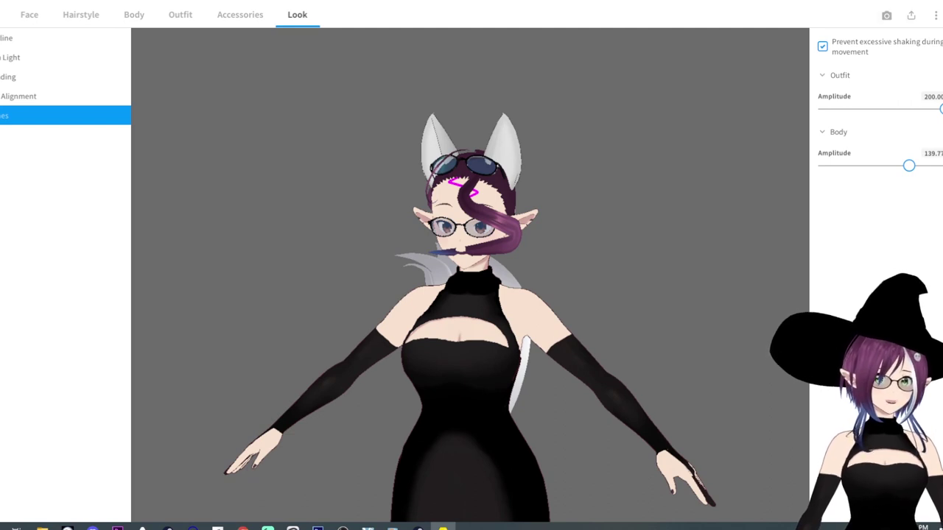
Step: Open the VRM export of the model, expand the polygon reduction options and inspect the model from the side
click(912, 15)
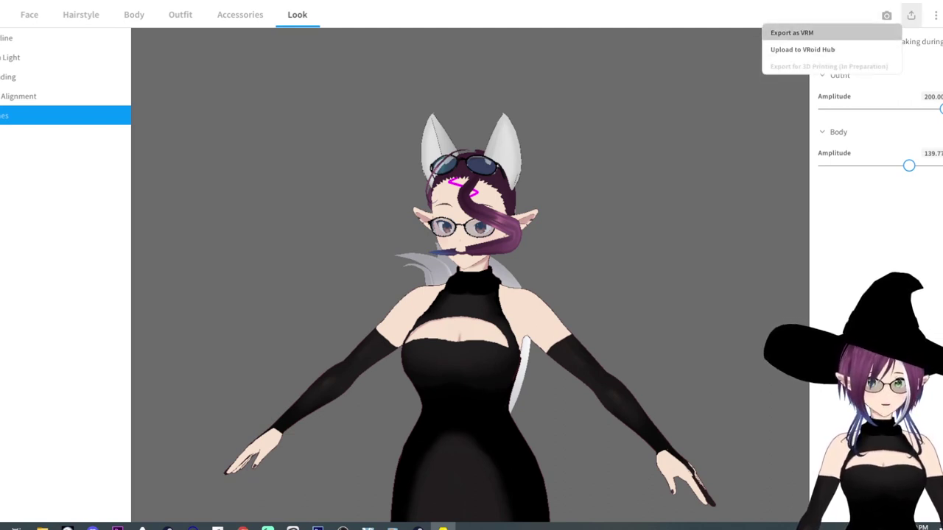
click(791, 32)
click(860, 42)
scroll(876, 147, down, 1)
click(860, 42)
click(859, 42)
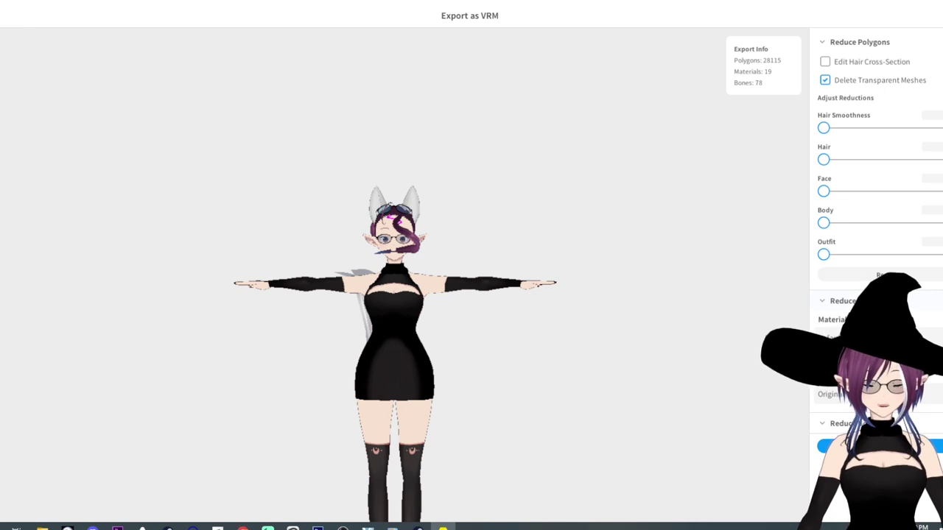
right_drag(515, 295, 375, 295)
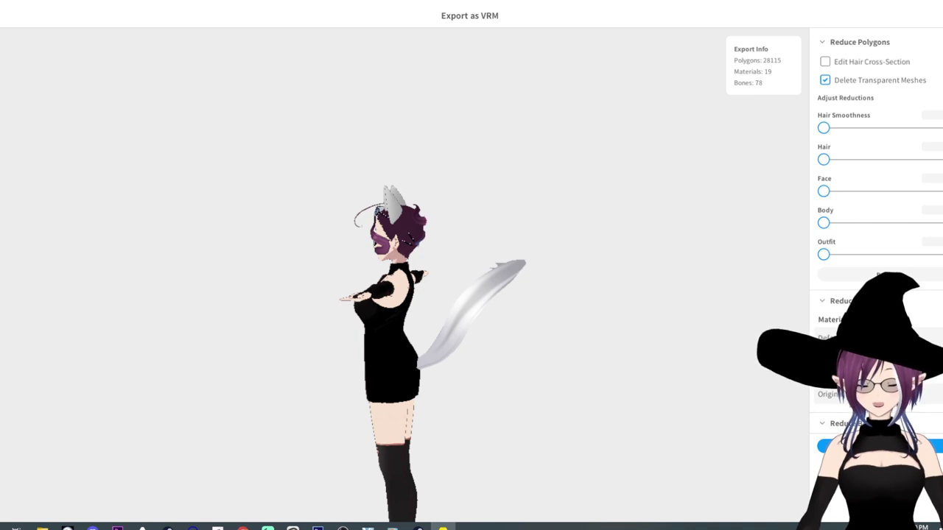
right_drag(375, 294, 338, 317)
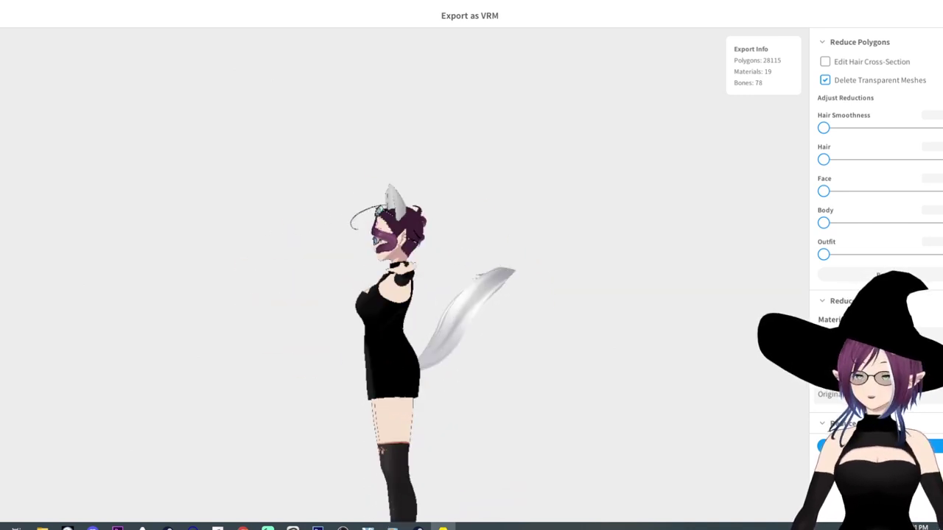